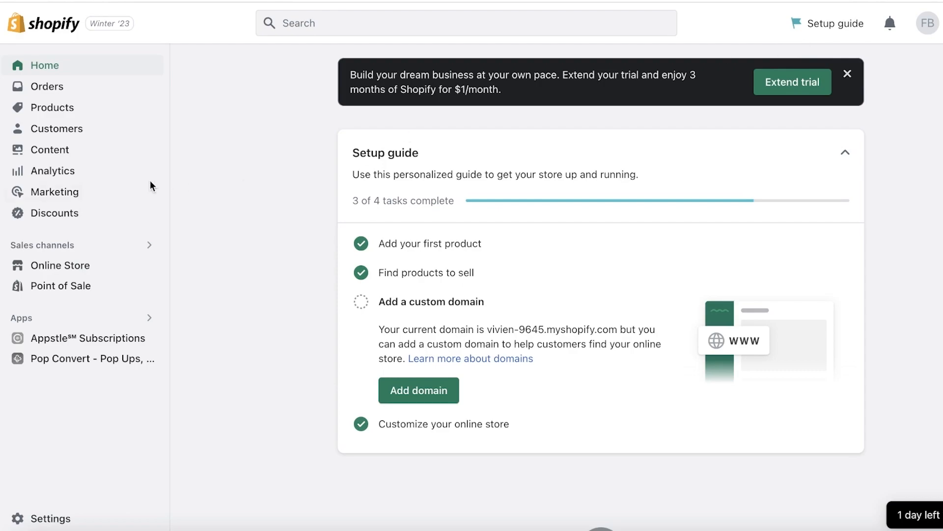
Look over the store's Orders, Products and Customers sections in the Shopify admin.
{"action": "left_click", "coordinate": [88, 93]}
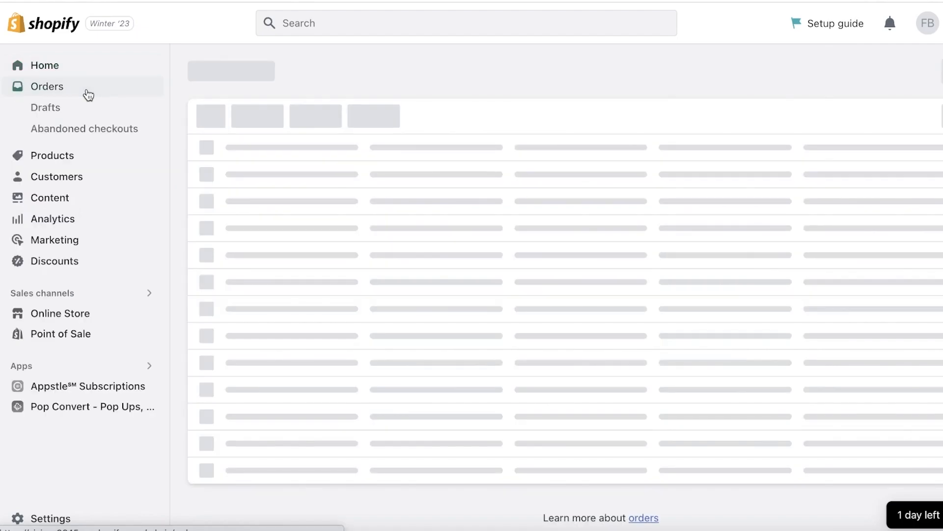
{"action": "left_click", "coordinate": [67, 157]}
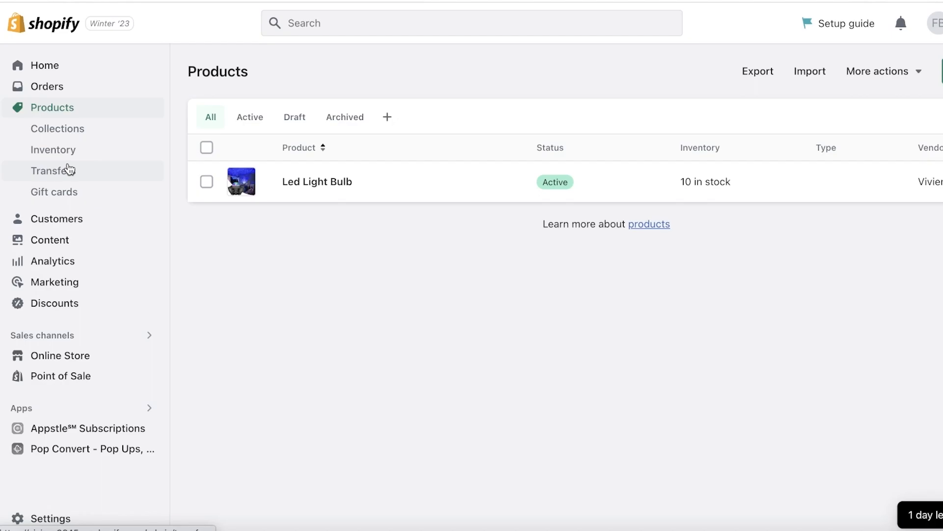
{"action": "left_click", "coordinate": [58, 224]}
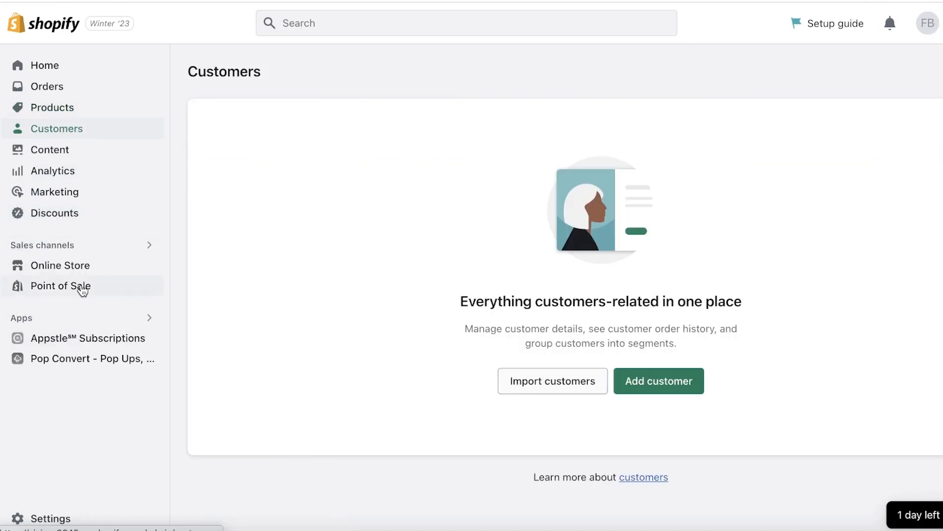
Open the online store's themes and look through the theme library and the popular free themes.
{"action": "left_click", "coordinate": [89, 265]}
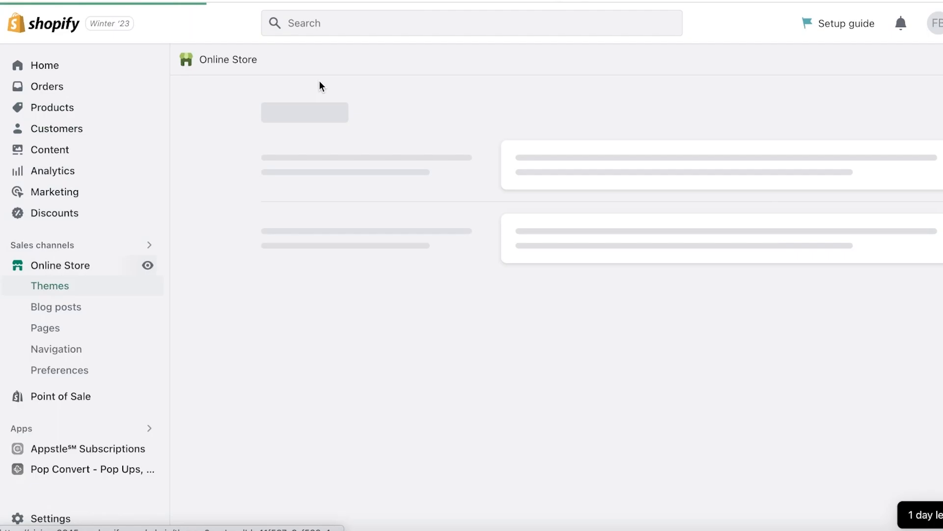
{"action": "scroll", "coordinate": [385, 132], "scroll_direction": "down", "scroll_amount": 5}
{"action": "scroll", "coordinate": [391, 152], "scroll_direction": "down", "scroll_amount": 8}
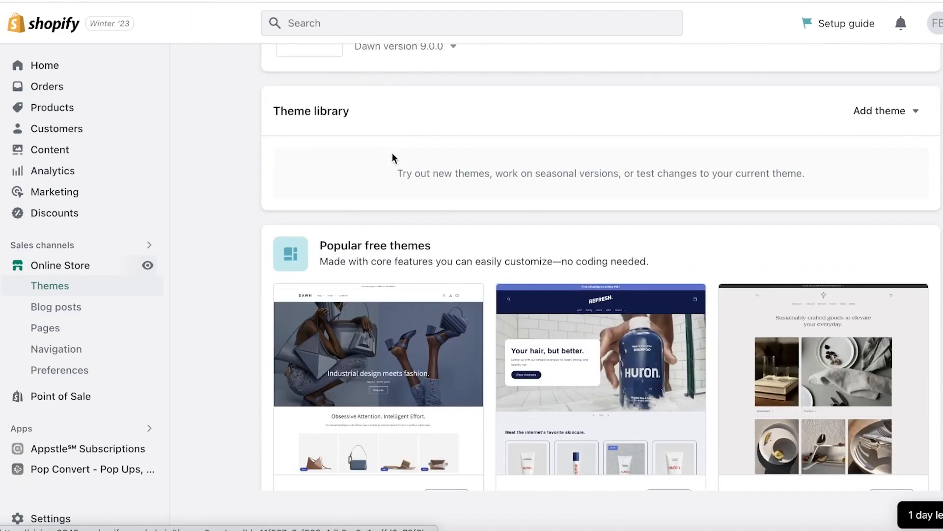
View the live storefront's home page in full and return to the popular free themes.
{"action": "left_click", "coordinate": [146, 268]}
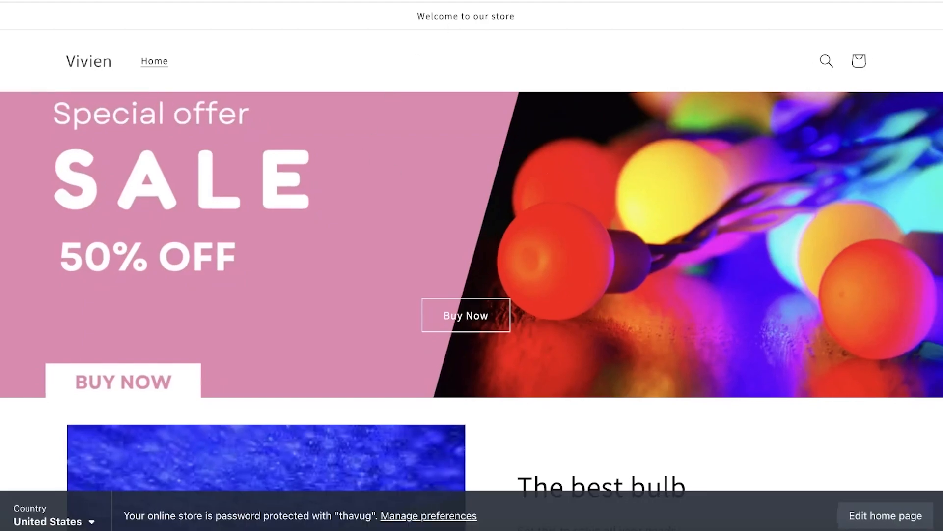
{"action": "scroll", "coordinate": [687, 58], "scroll_direction": "down", "scroll_amount": 2}
{"action": "scroll", "coordinate": [687, 58], "scroll_direction": "down", "scroll_amount": 15}
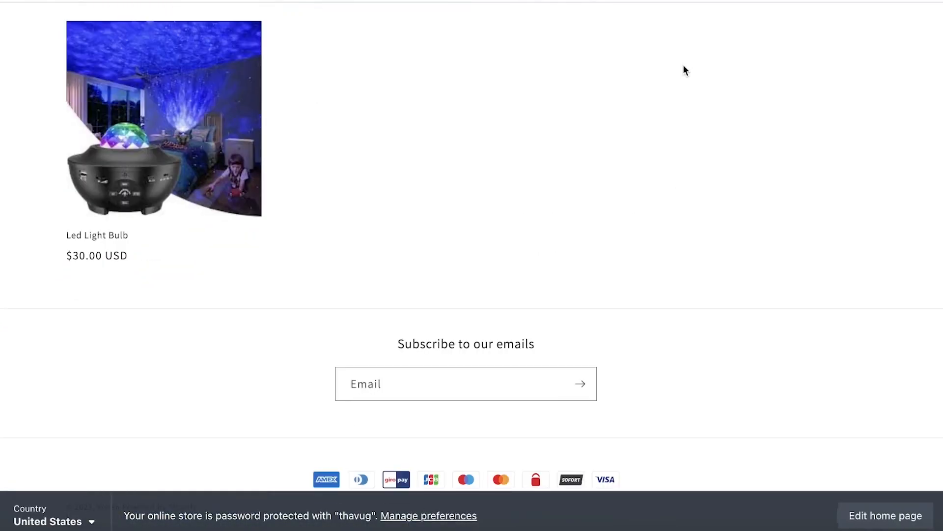
{"action": "scroll", "coordinate": [577, 143], "scroll_direction": "up", "scroll_amount": 15}
{"action": "scroll", "coordinate": [527, 145], "scroll_direction": "down", "scroll_amount": 3}
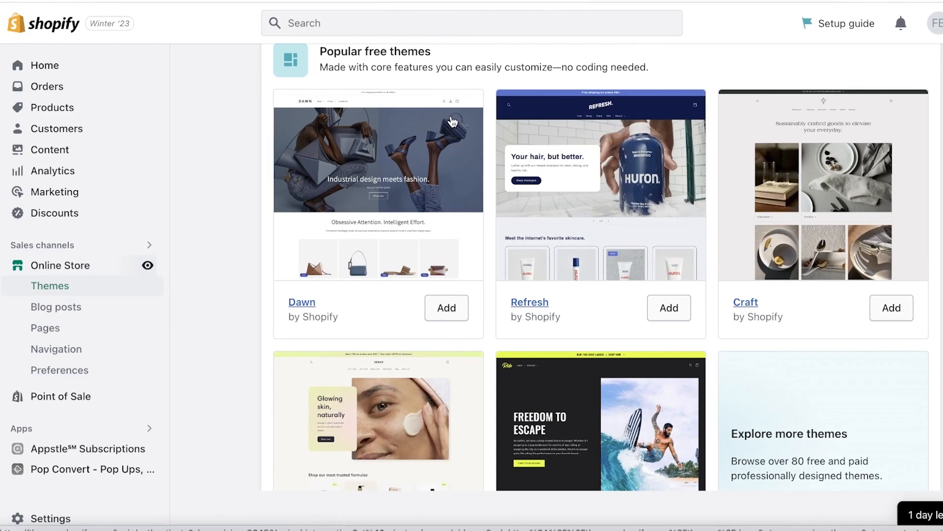
{"action": "scroll", "coordinate": [439, 125], "scroll_direction": "up", "scroll_amount": 3}
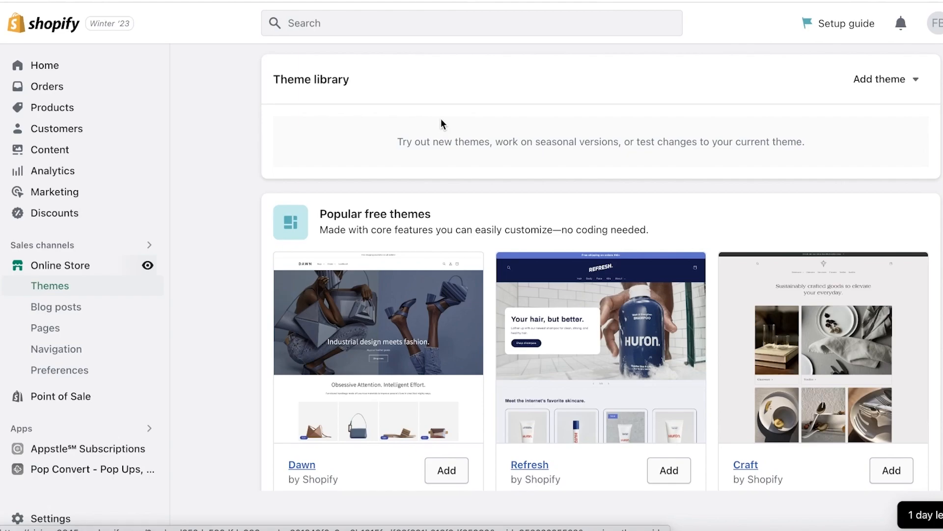
Switch to the PageFly website in another tab and look over its home page.
{"action": "key", "text": "ctrl+t"}
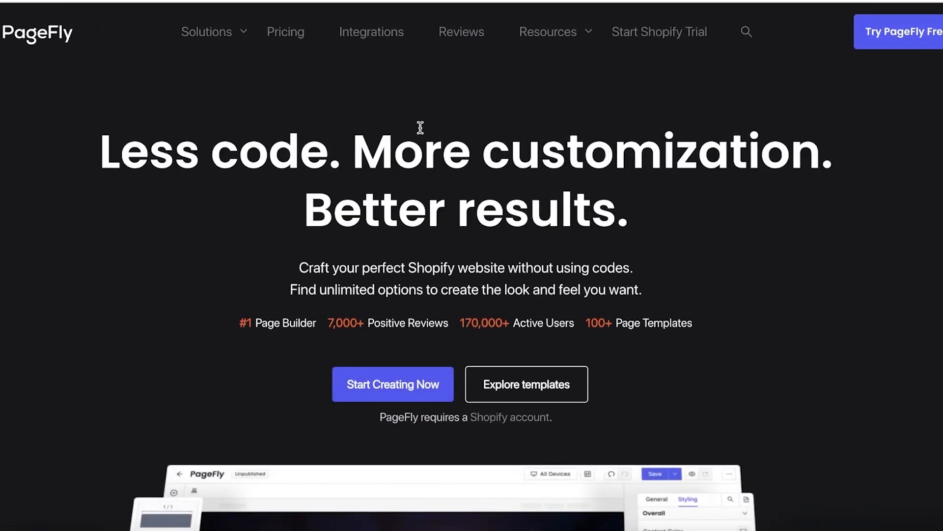
{"action": "scroll", "coordinate": [430, 135], "scroll_direction": "down", "scroll_amount": 10}
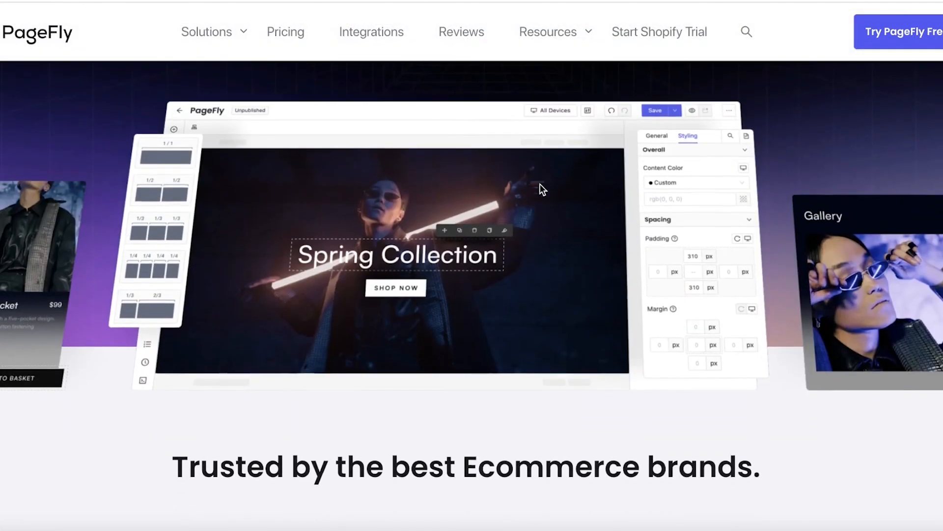
{"action": "scroll", "coordinate": [528, 189], "scroll_direction": "down", "scroll_amount": 4}
{"action": "scroll", "coordinate": [389, 129], "scroll_direction": "up", "scroll_amount": 14}
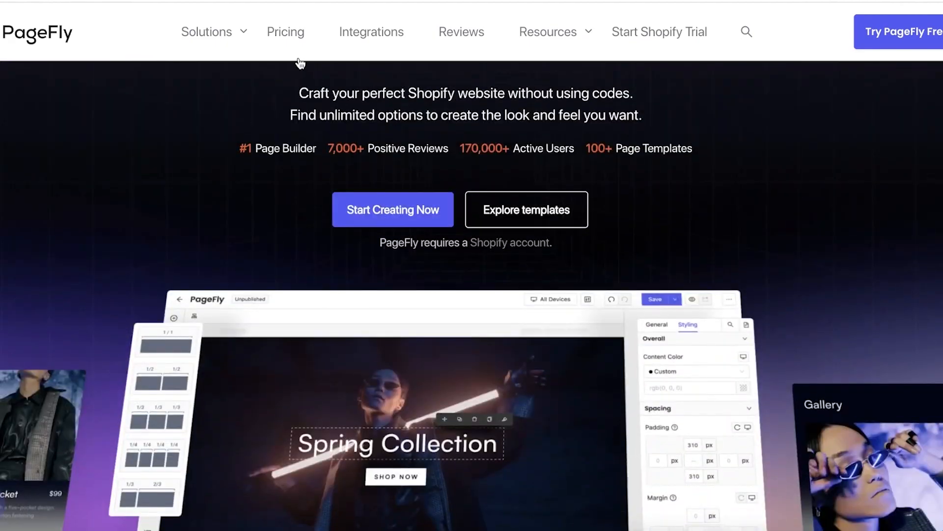
Examine PageFly's Free, Pay as you go and Enterprise pricing plans, consenting to the site's cookies.
{"action": "left_click", "coordinate": [286, 32]}
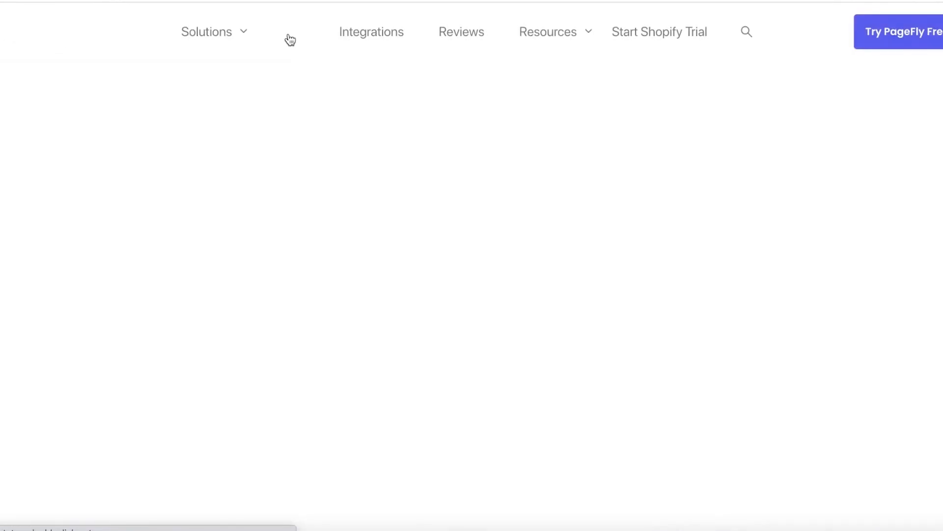
{"action": "scroll", "coordinate": [540, 253], "scroll_direction": "down", "scroll_amount": 3}
{"action": "scroll", "coordinate": [376, 203], "scroll_direction": "down", "scroll_amount": 6}
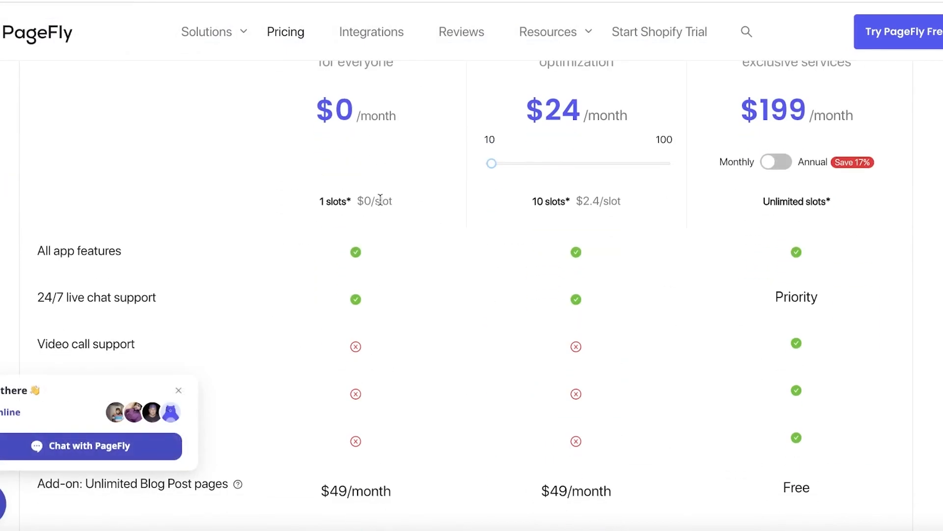
{"action": "scroll", "coordinate": [387, 208], "scroll_direction": "up", "scroll_amount": 6}
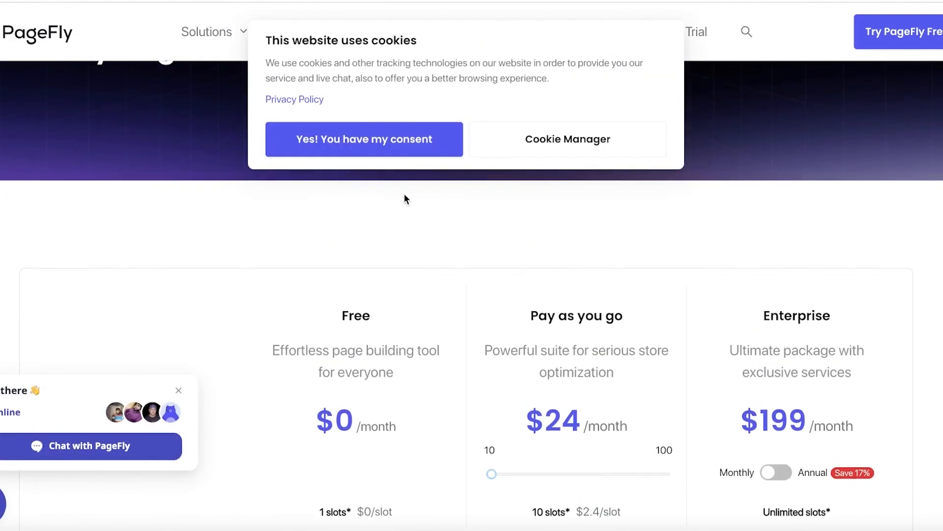
{"action": "scroll", "coordinate": [387, 211], "scroll_direction": "down", "scroll_amount": 4}
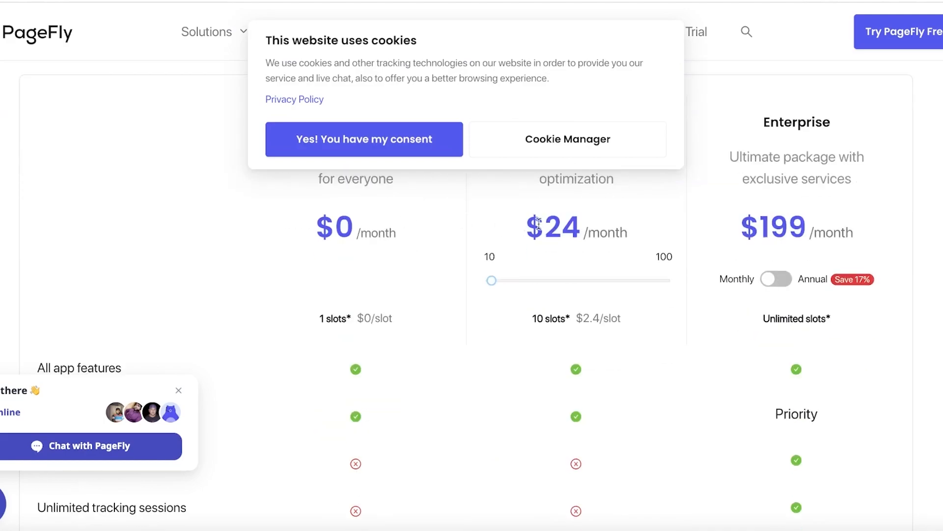
{"action": "left_click", "coordinate": [416, 143]}
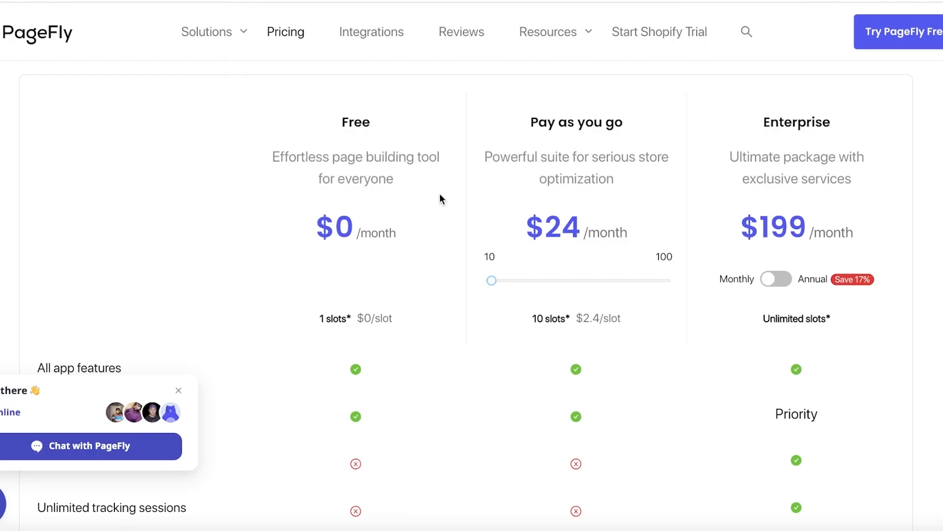
{"action": "scroll", "coordinate": [450, 202], "scroll_direction": "up", "scroll_amount": 7}
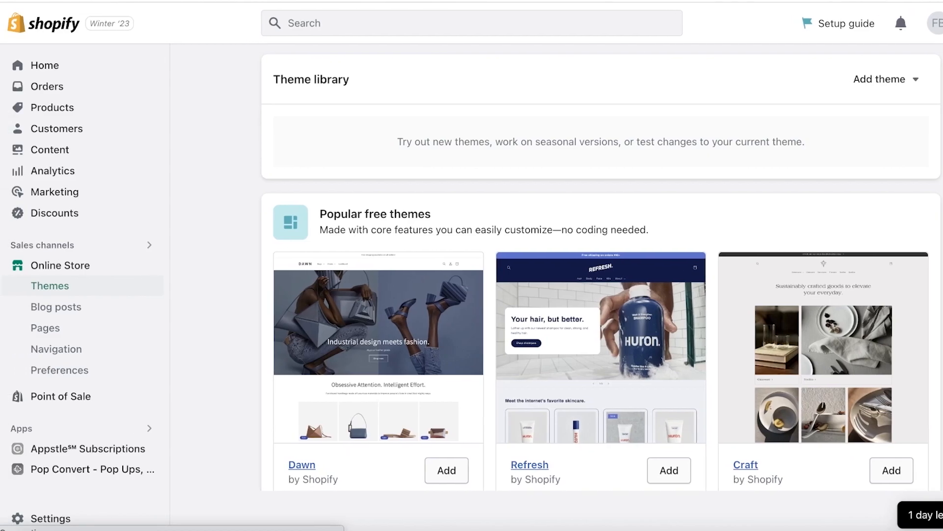
Switch back to Shopify and review the current Dawn theme and the storefront's home page.
{"action": "scroll", "coordinate": [516, 146], "scroll_direction": "up", "scroll_amount": 9}
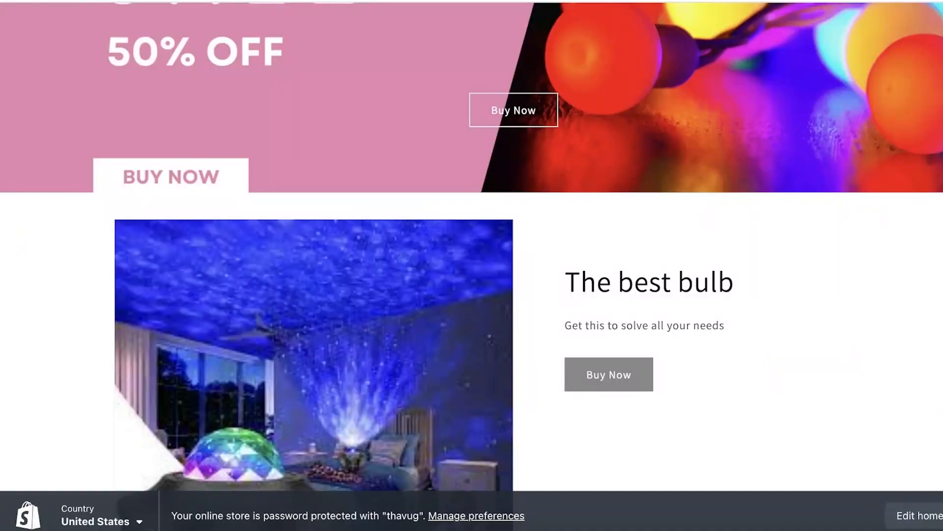
{"action": "scroll", "coordinate": [357, 74], "scroll_direction": "up", "scroll_amount": 4}
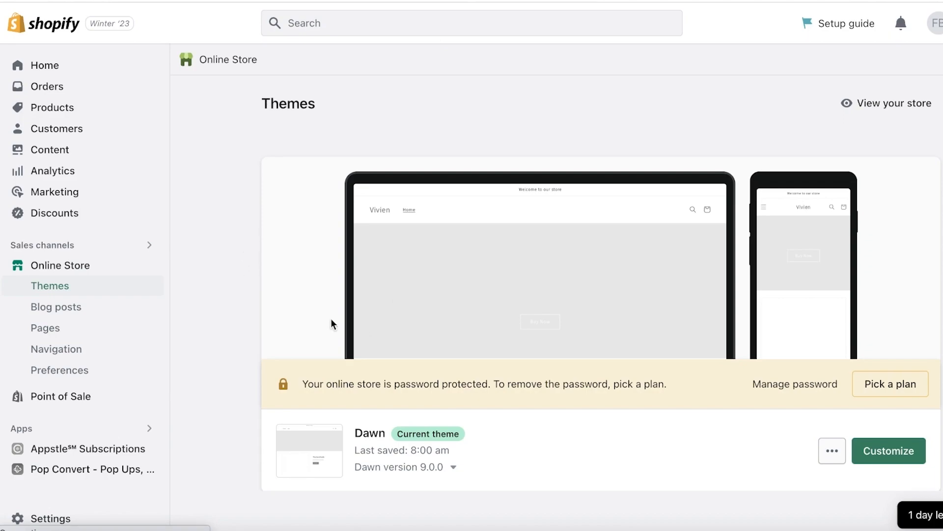
Open the store's apps and sales channels settings and go from there to the Shopify App Store.
{"action": "left_click", "coordinate": [45, 65]}
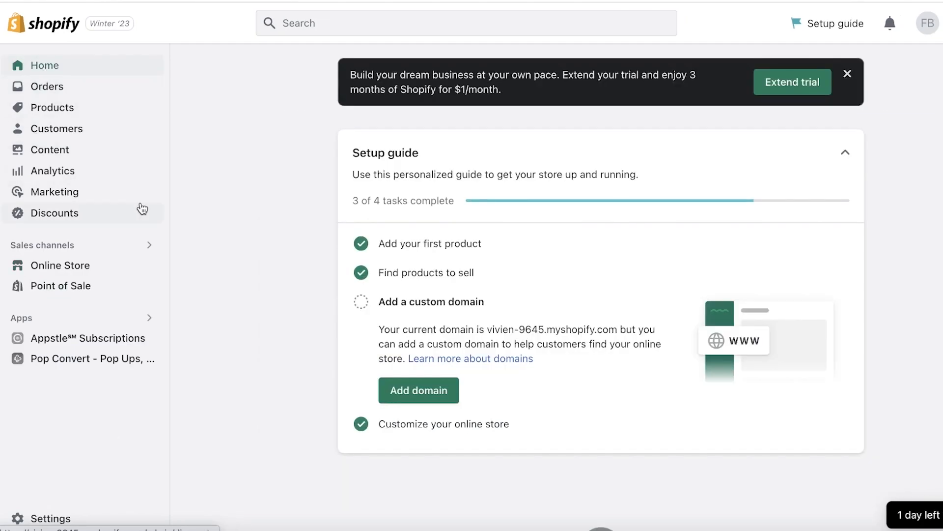
{"action": "left_click", "coordinate": [15, 513]}
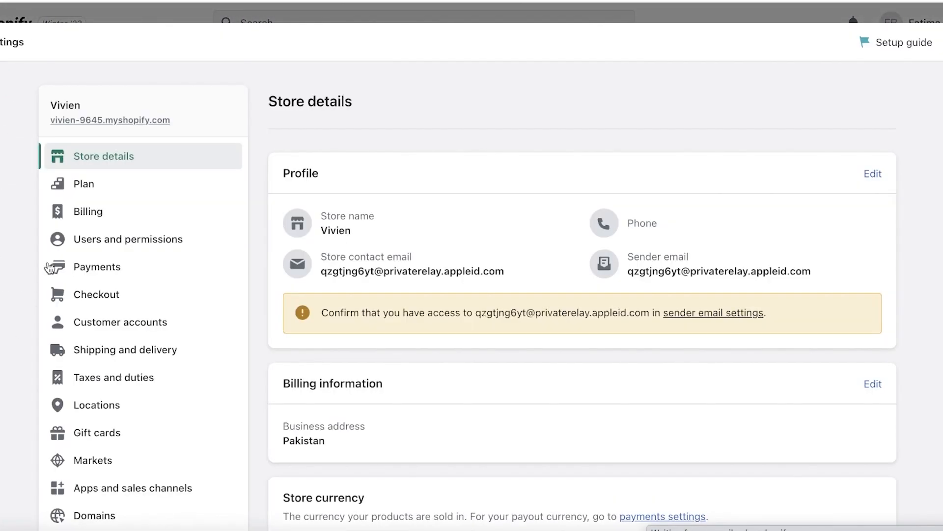
{"action": "scroll", "coordinate": [97, 307], "scroll_direction": "down", "scroll_amount": 3}
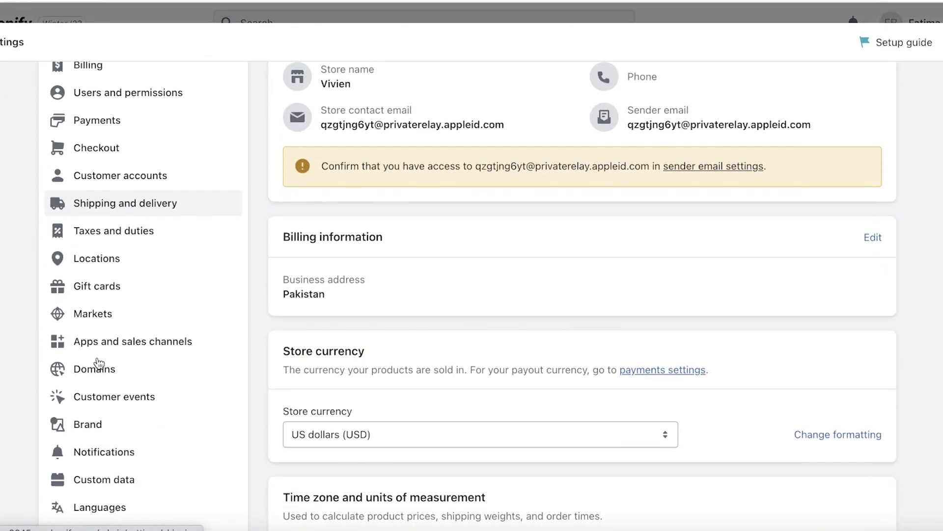
{"action": "left_click", "coordinate": [96, 352]}
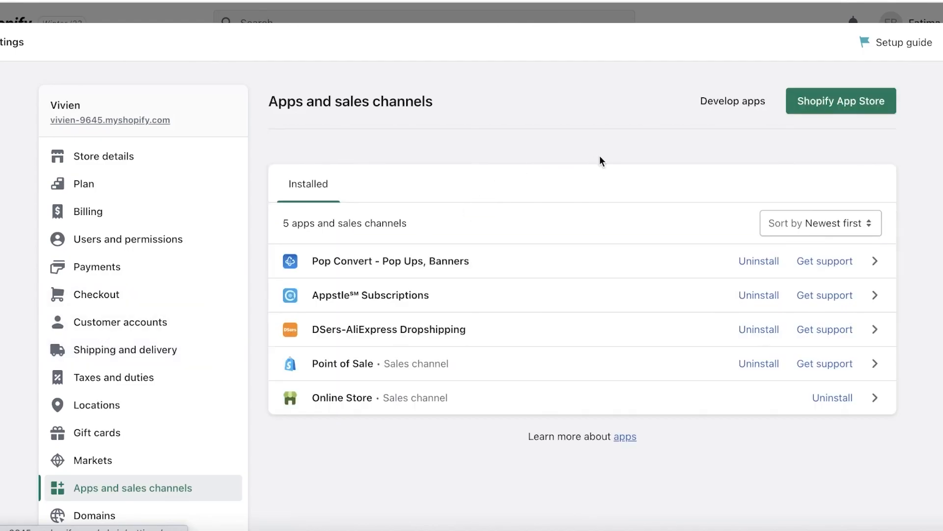
{"action": "left_click", "coordinate": [827, 113]}
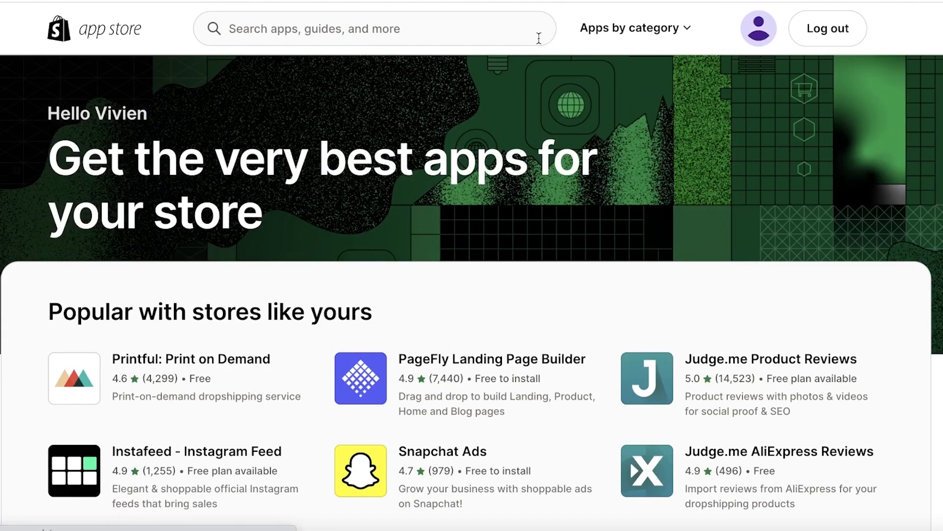
Search the app store for "pagefly" and open the PageFly Landing Page Builder listing.
{"action": "left_click", "coordinate": [490, 20]}
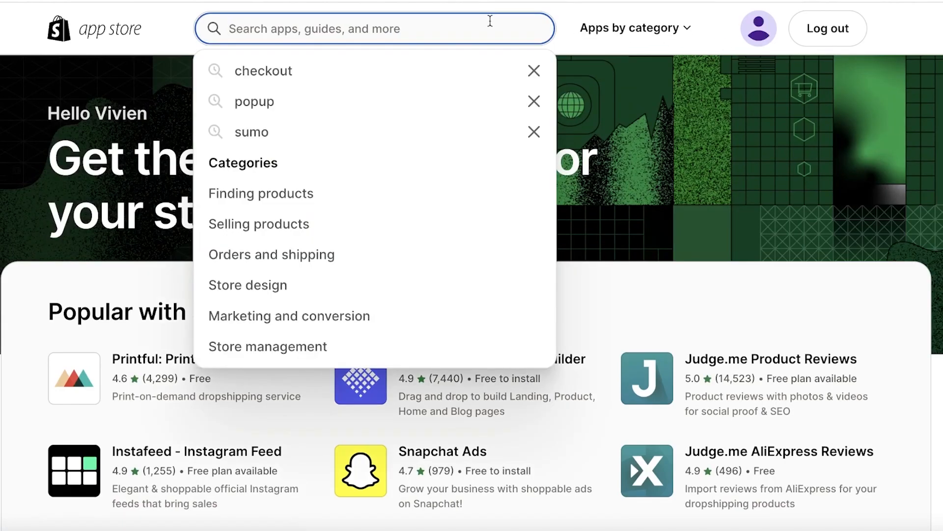
{"action": "type", "text": "pagefly"}
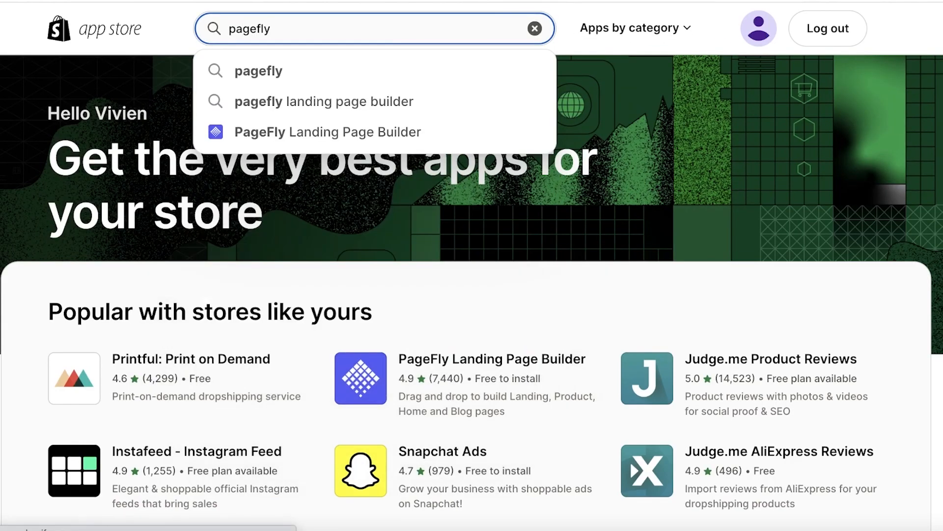
{"action": "key", "text": "Return"}
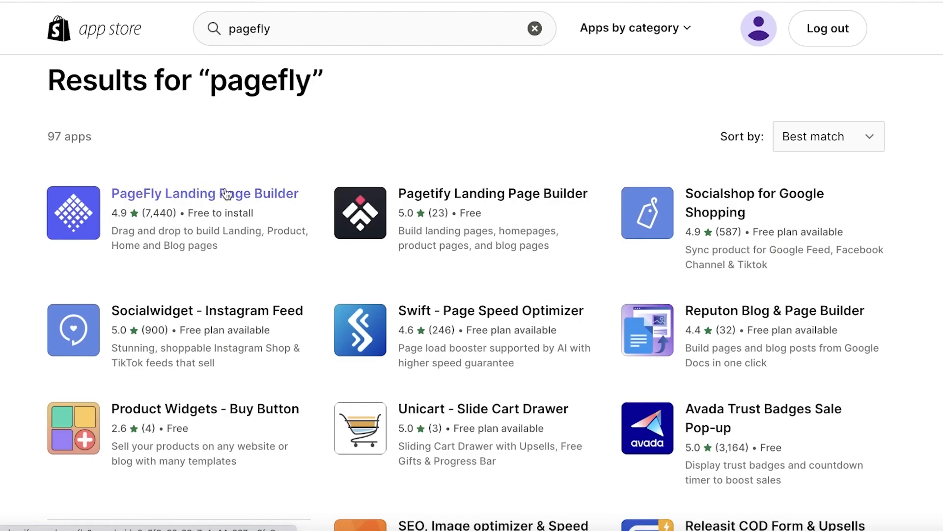
{"action": "left_click", "coordinate": [138, 198]}
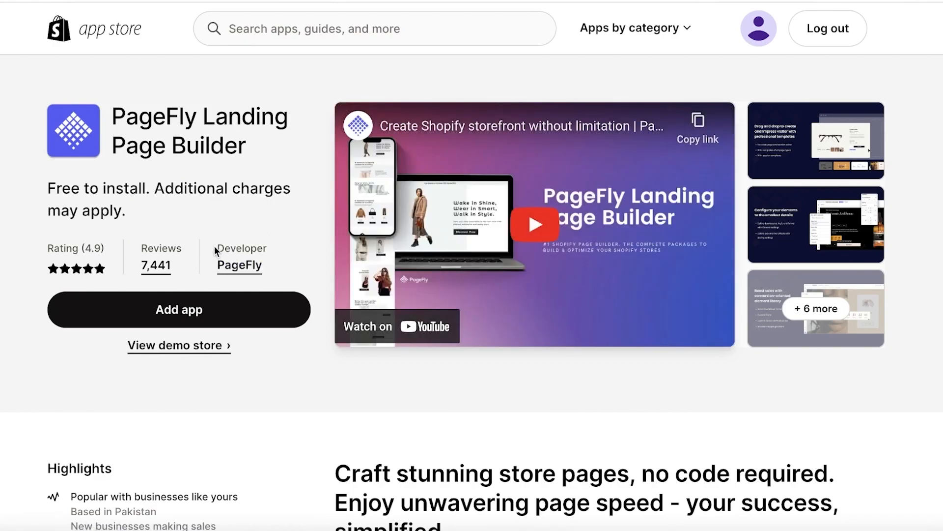
Install the PageFly Landing Page Builder app on the store and dismiss its welcome and Easter egg minigame dialogs.
{"action": "left_click", "coordinate": [131, 323]}
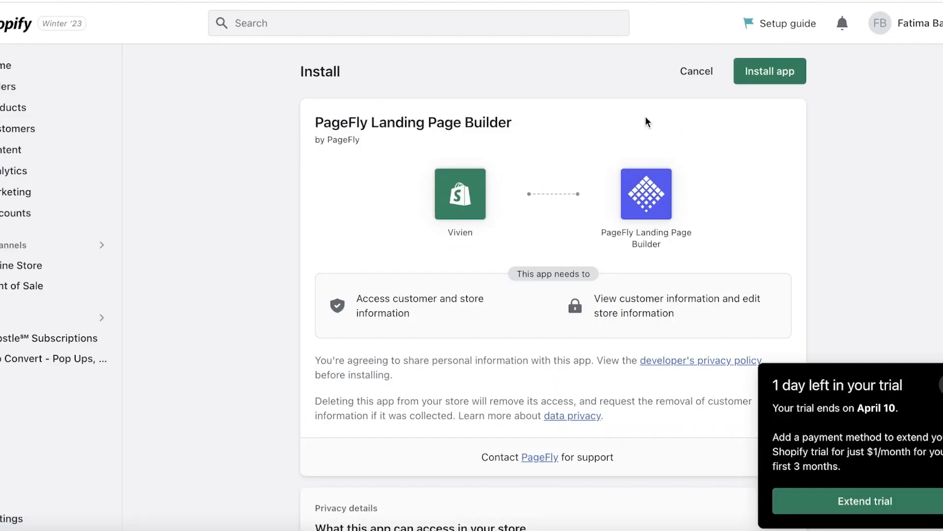
{"action": "left_click", "coordinate": [747, 75]}
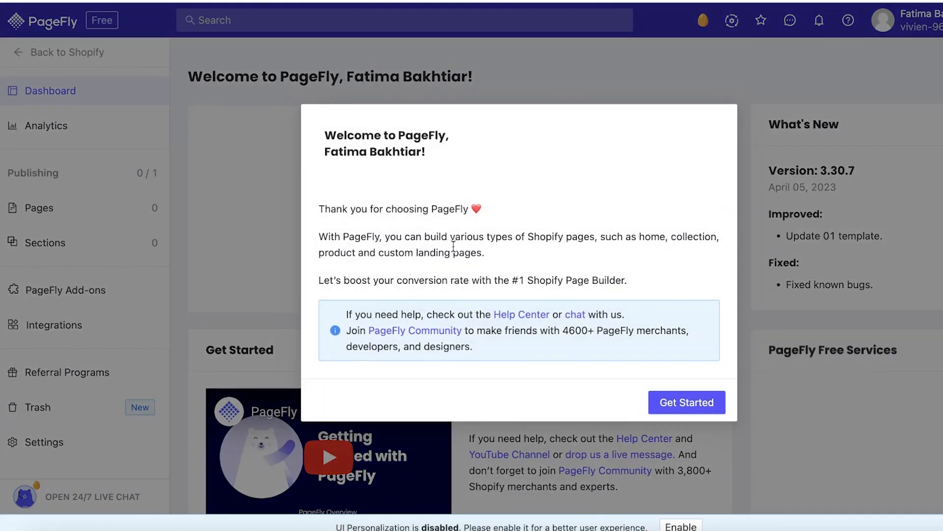
{"action": "key", "text": "Return"}
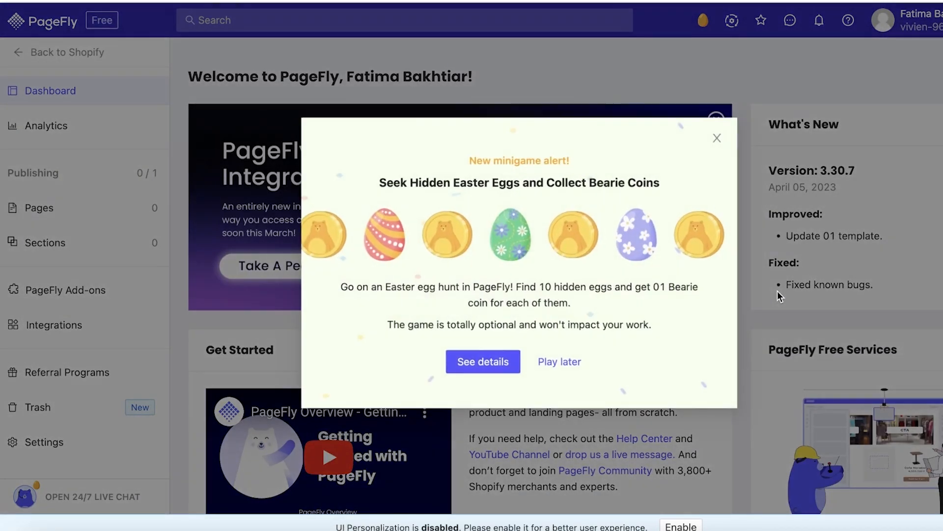
{"action": "left_click", "coordinate": [715, 138]}
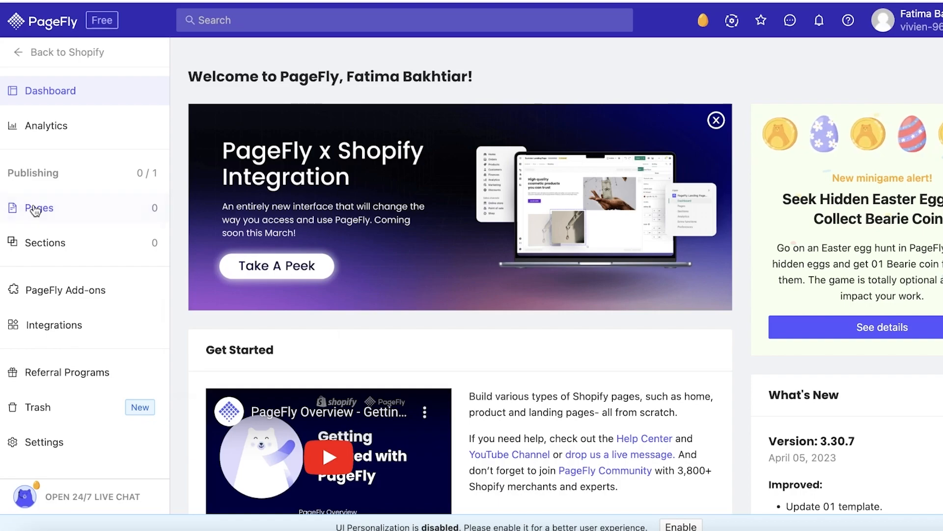
Open PageFly's Regular Pages section and look through its page examples and creation options.
{"action": "mouse_move", "coordinate": [137, 212]}
{"action": "left_click", "coordinate": [204, 206]}
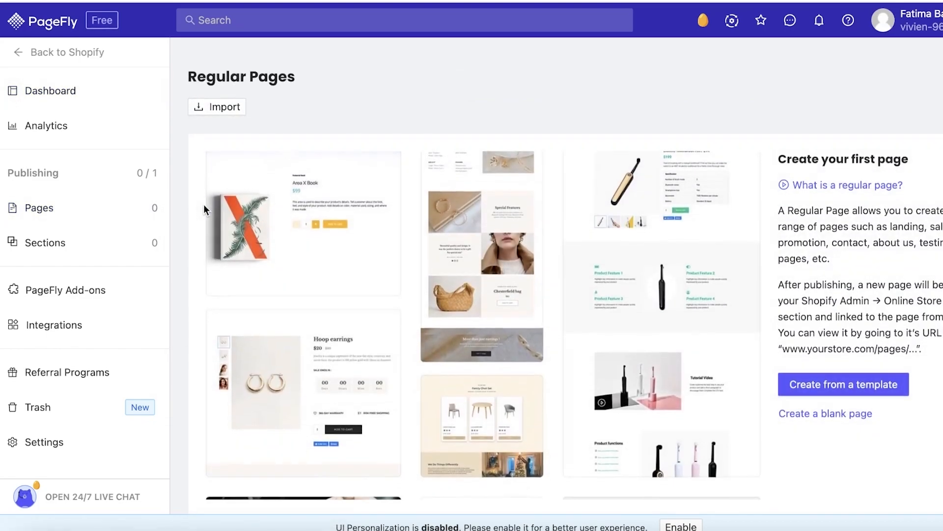
{"action": "scroll", "coordinate": [381, 249], "scroll_direction": "down", "scroll_amount": 5}
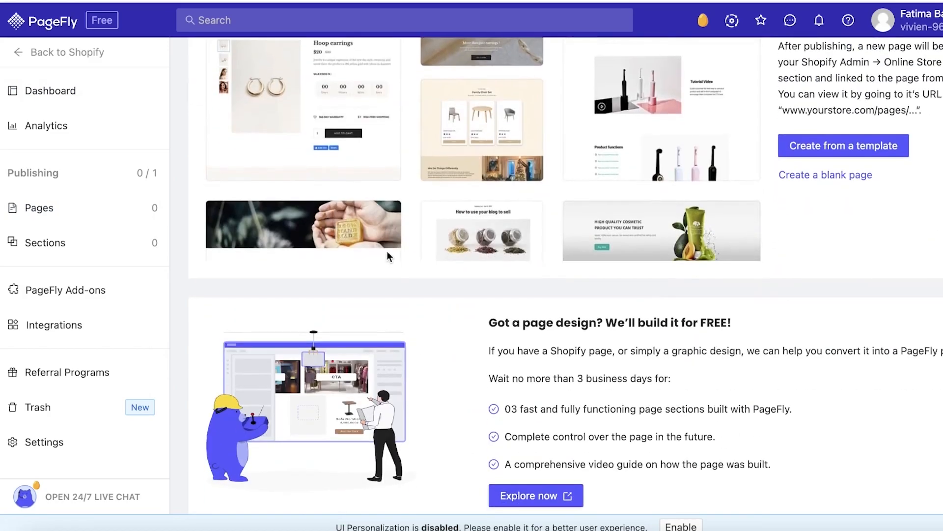
Look over PageFly's Sections page and the dashboard, dismissing the welcome dialog.
{"action": "scroll", "coordinate": [338, 262], "scroll_direction": "up", "scroll_amount": 2}
{"action": "scroll", "coordinate": [338, 262], "scroll_direction": "up", "scroll_amount": 3}
{"action": "left_click", "coordinate": [19, 253]}
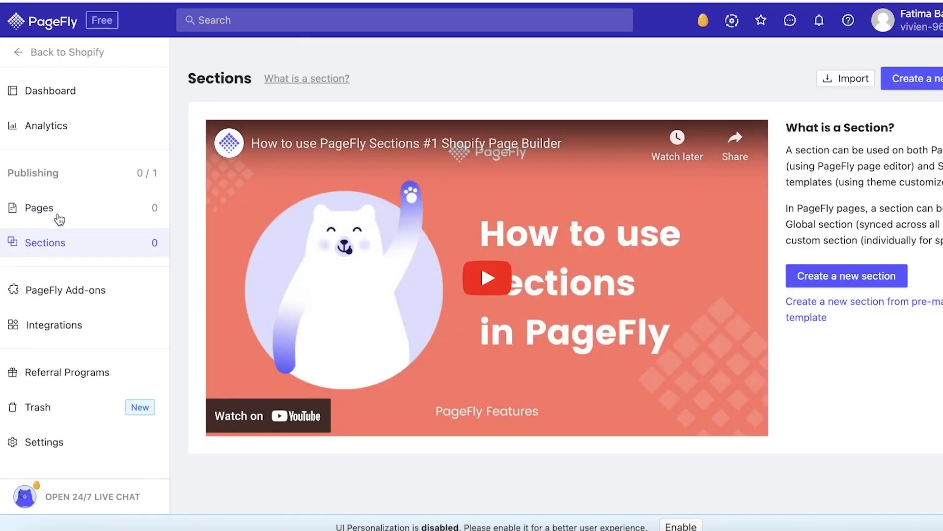
{"action": "mouse_move", "coordinate": [58, 219]}
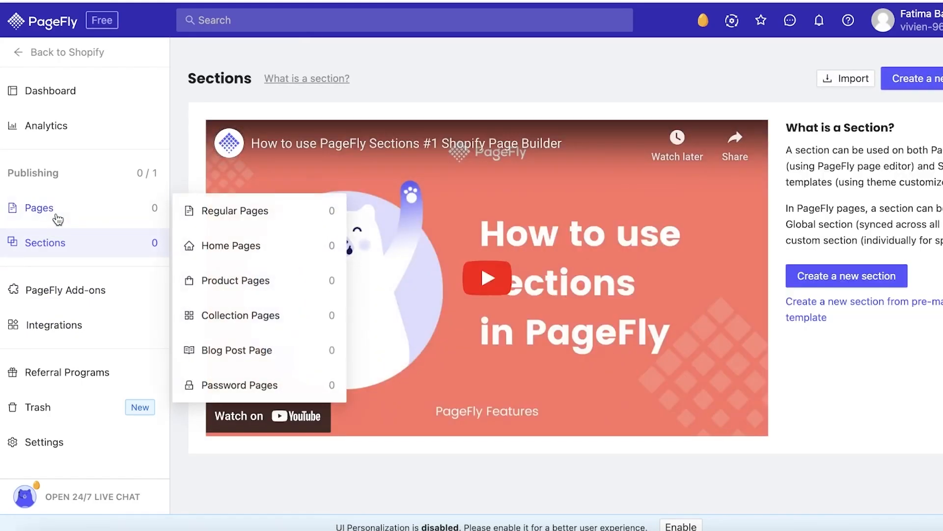
{"action": "left_click", "coordinate": [71, 93]}
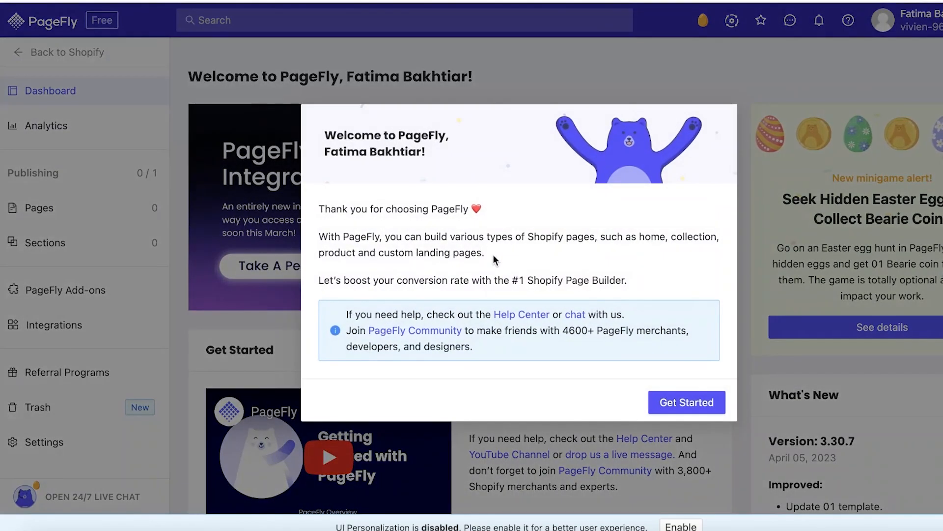
{"action": "left_click", "coordinate": [687, 402]}
{"action": "scroll", "coordinate": [344, 294], "scroll_direction": "down", "scroll_amount": 10}
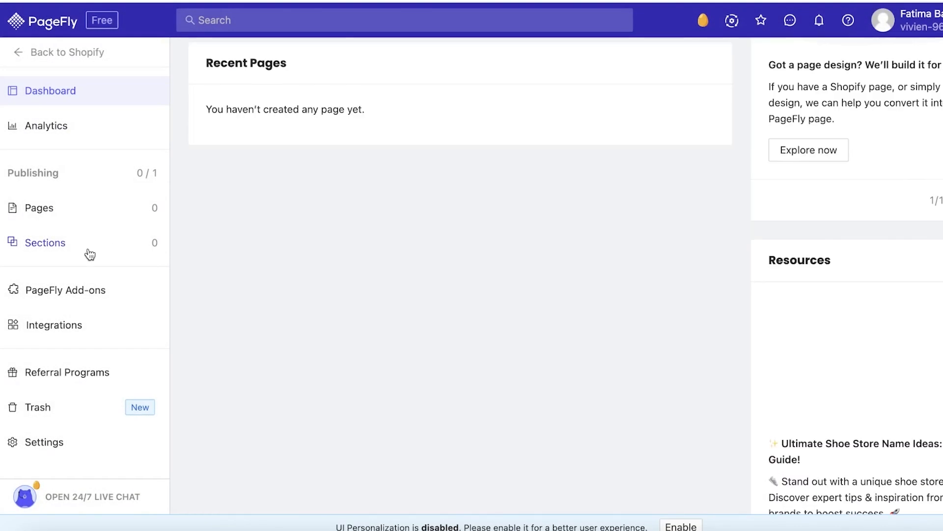
{"action": "scroll", "coordinate": [215, 195], "scroll_direction": "up", "scroll_amount": 4}
Open the Regular Pages section and start creating a page from a template.
{"action": "mouse_move", "coordinate": [64, 222]}
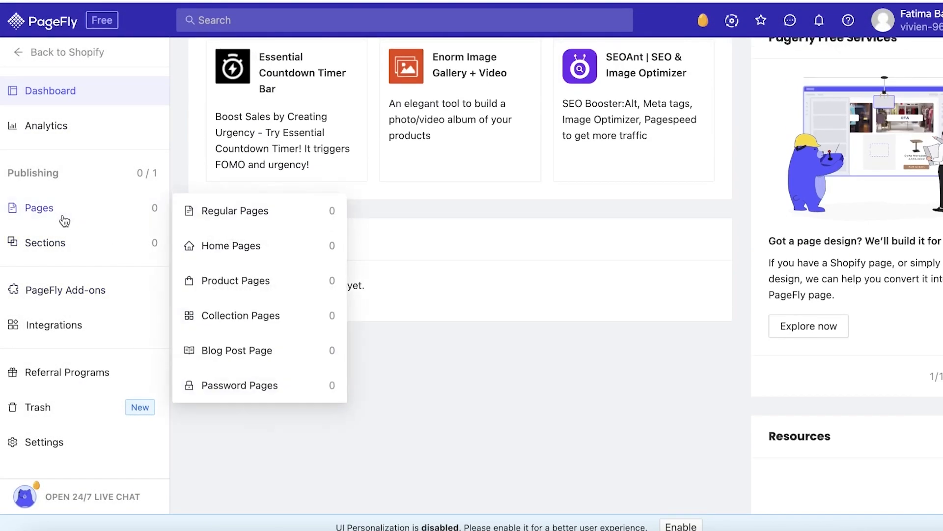
{"action": "left_click", "coordinate": [235, 216]}
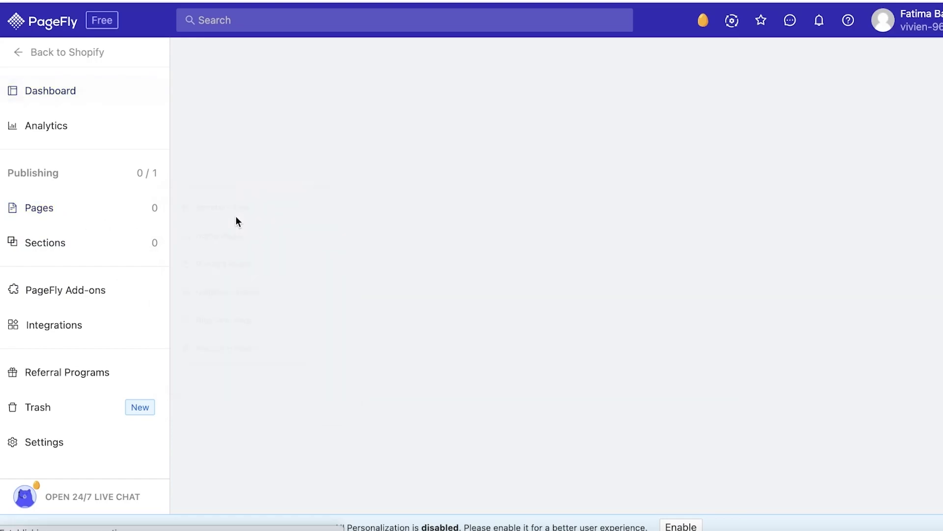
{"action": "scroll", "coordinate": [777, 238], "scroll_direction": "up", "scroll_amount": 3}
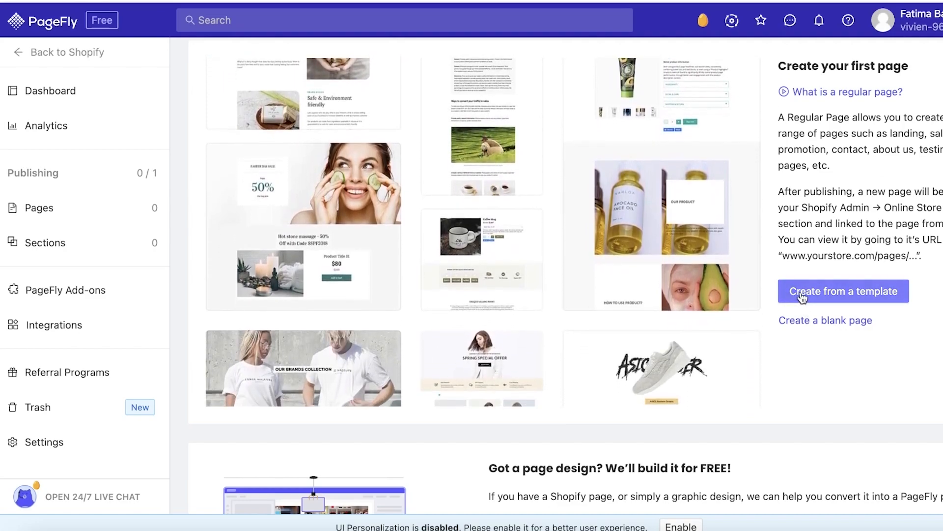
{"action": "left_click", "coordinate": [799, 291]}
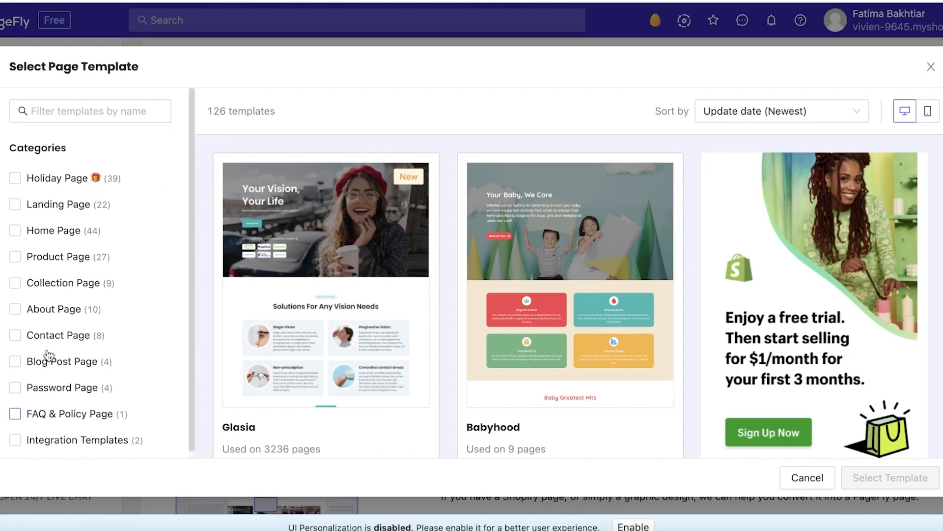
Filter the page templates by FAQ & Policy Page, look over the Barista template, and clear the filter.
{"action": "scroll", "coordinate": [62, 222], "scroll_direction": "down", "scroll_amount": 1}
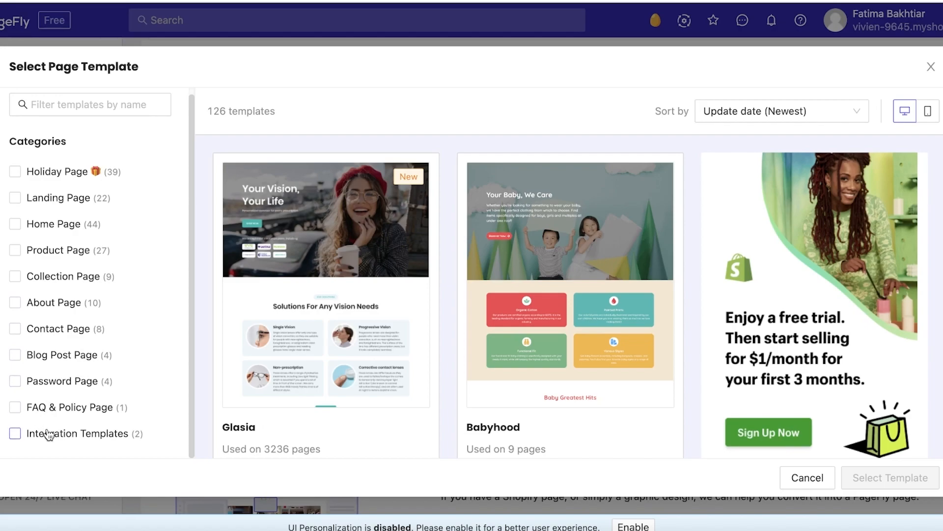
{"action": "left_click", "coordinate": [45, 406]}
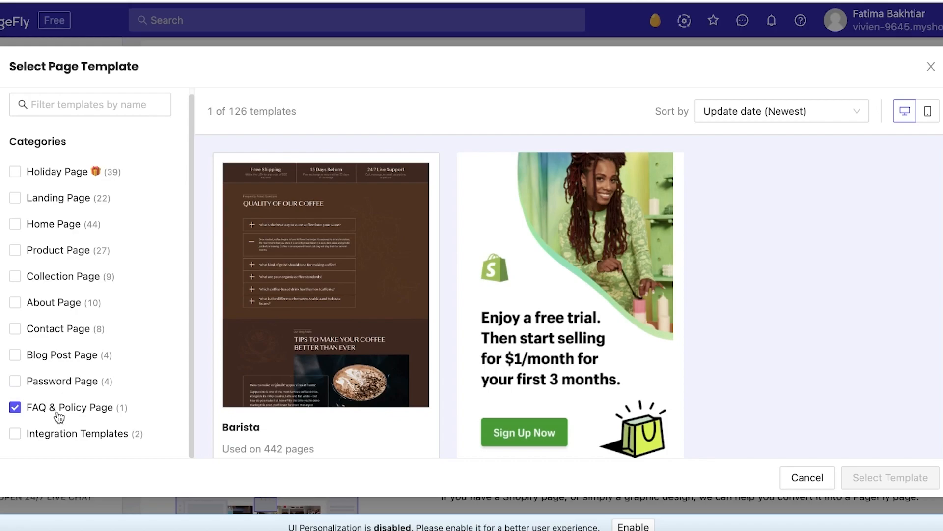
{"action": "mouse_move", "coordinate": [315, 275]}
{"action": "scroll", "coordinate": [318, 229], "scroll_direction": "down", "scroll_amount": 1}
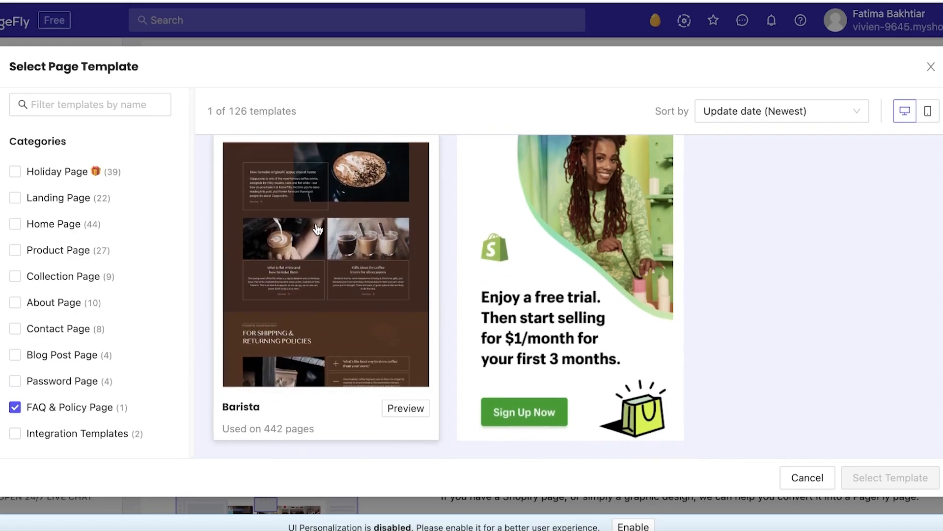
{"action": "left_click", "coordinate": [29, 409]}
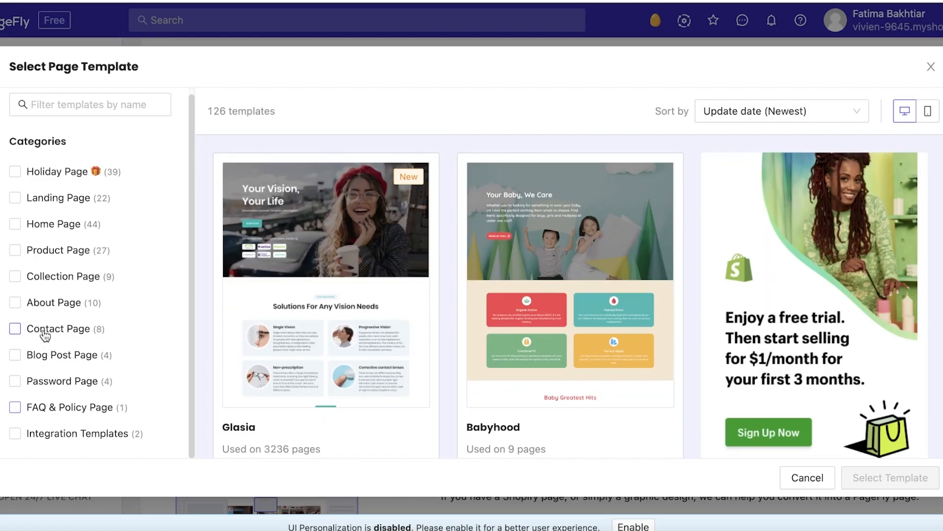
Filter the page templates by Contact Page, browse the contact designs, and clear the filter.
{"action": "left_click", "coordinate": [47, 336]}
{"action": "mouse_move", "coordinate": [384, 266]}
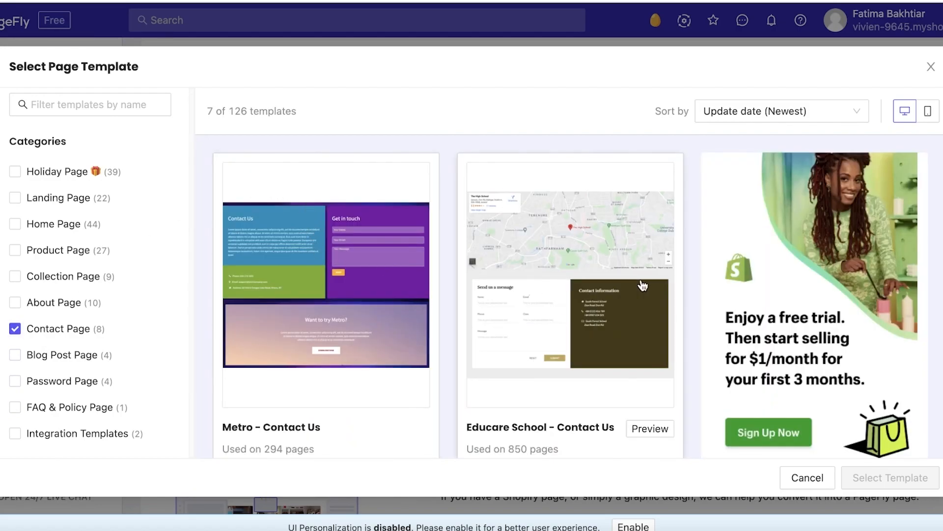
{"action": "scroll", "coordinate": [411, 288], "scroll_direction": "down", "scroll_amount": 12}
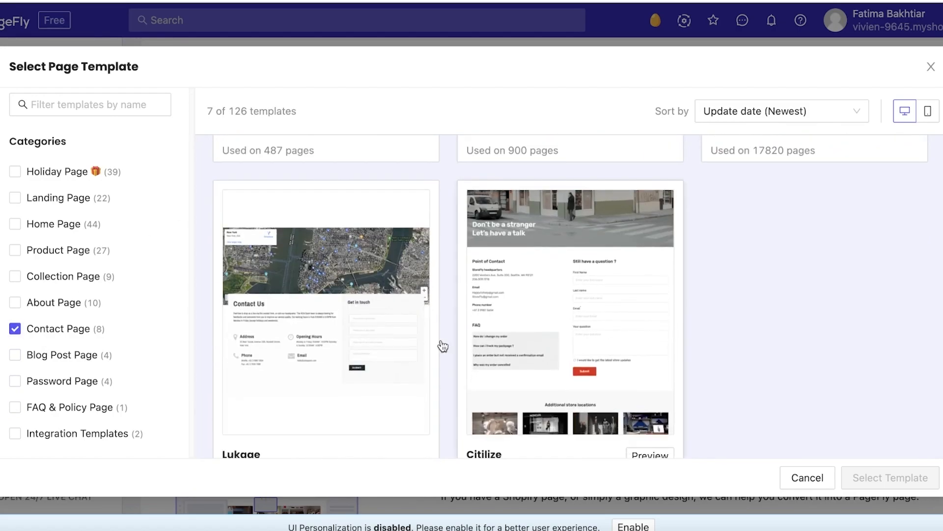
{"action": "left_click", "coordinate": [27, 328]}
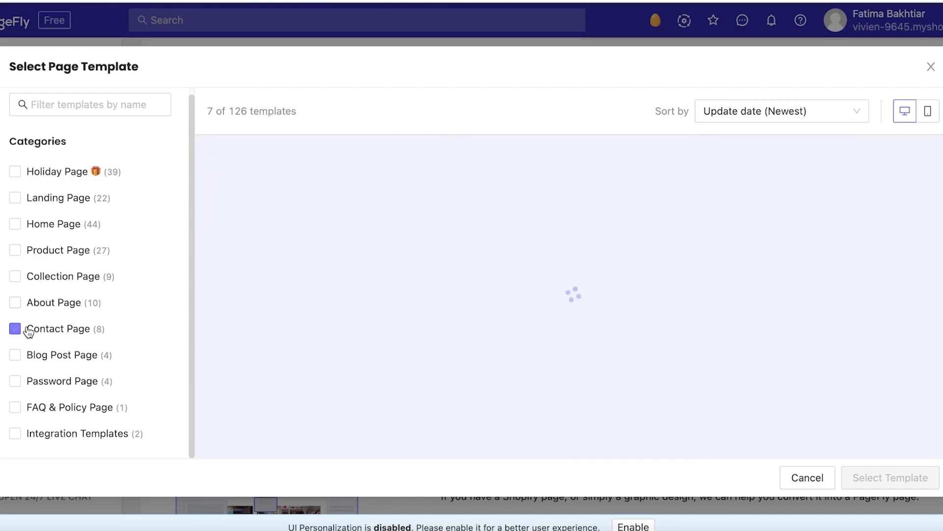
Filter the page templates by About Page and browse the available About designs.
{"action": "left_click", "coordinate": [29, 303]}
{"action": "scroll", "coordinate": [506, 241], "scroll_direction": "down", "scroll_amount": 5}
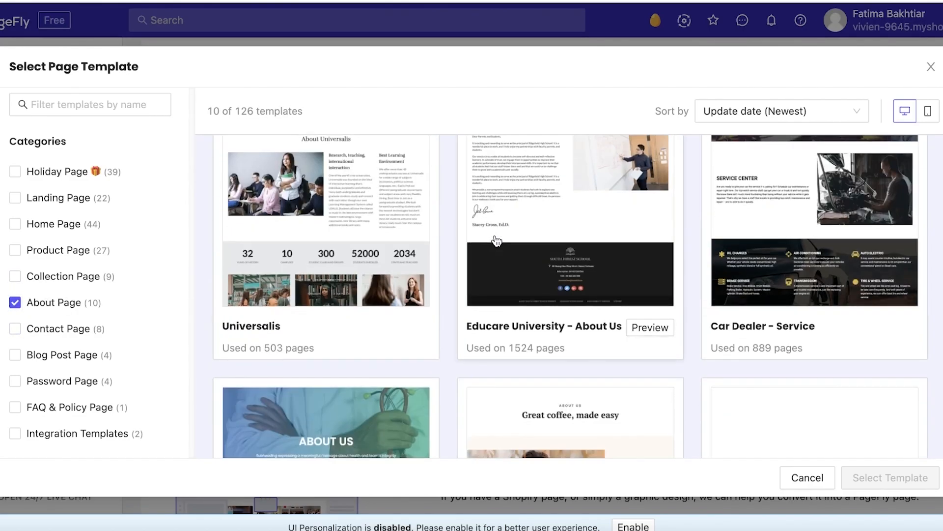
{"action": "scroll", "coordinate": [581, 305], "scroll_direction": "down", "scroll_amount": 5}
{"action": "scroll", "coordinate": [582, 305], "scroll_direction": "down", "scroll_amount": 4}
{"action": "scroll", "coordinate": [580, 304], "scroll_direction": "up", "scroll_amount": 5}
{"action": "scroll", "coordinate": [581, 305], "scroll_direction": "up", "scroll_amount": 5}
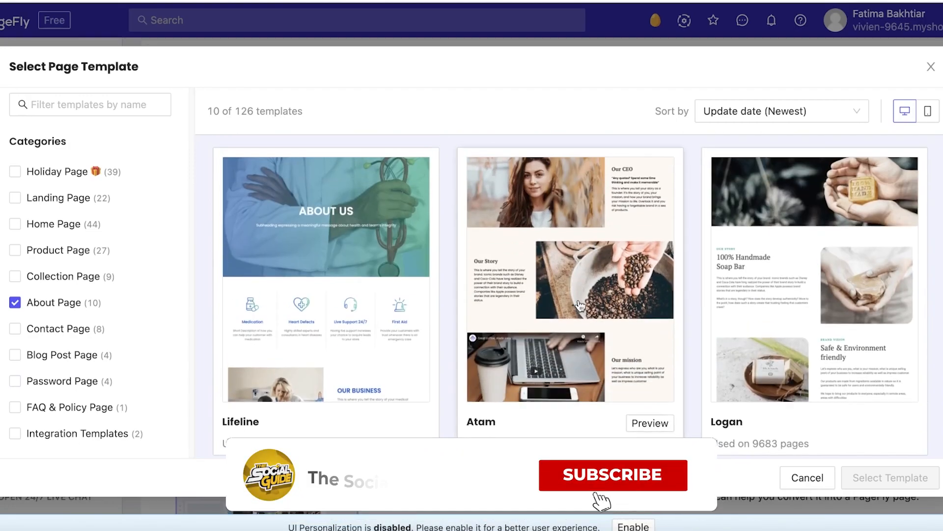
{"action": "scroll", "coordinate": [585, 307], "scroll_direction": "up", "scroll_amount": 3}
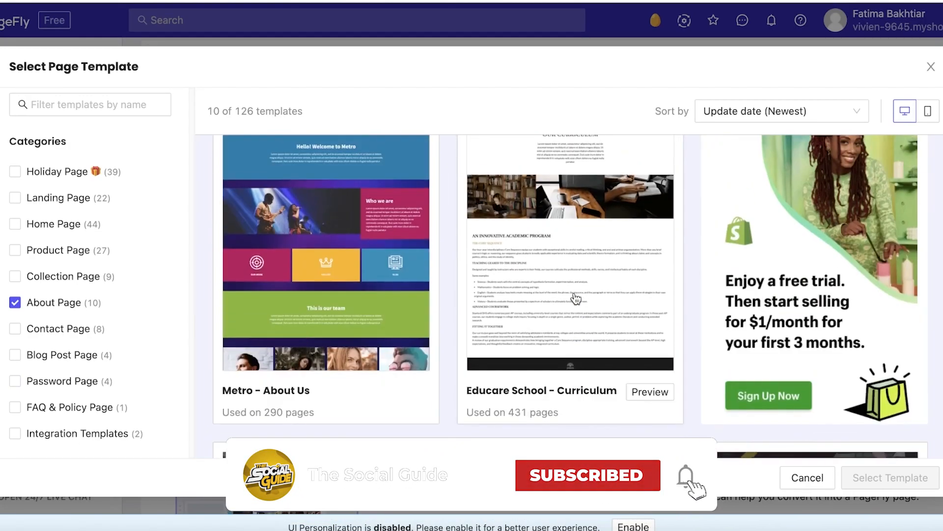
{"action": "scroll", "coordinate": [574, 302], "scroll_direction": "down", "scroll_amount": 3}
{"action": "scroll", "coordinate": [565, 305], "scroll_direction": "up", "scroll_amount": 3}
{"action": "scroll", "coordinate": [486, 223], "scroll_direction": "down", "scroll_amount": 3}
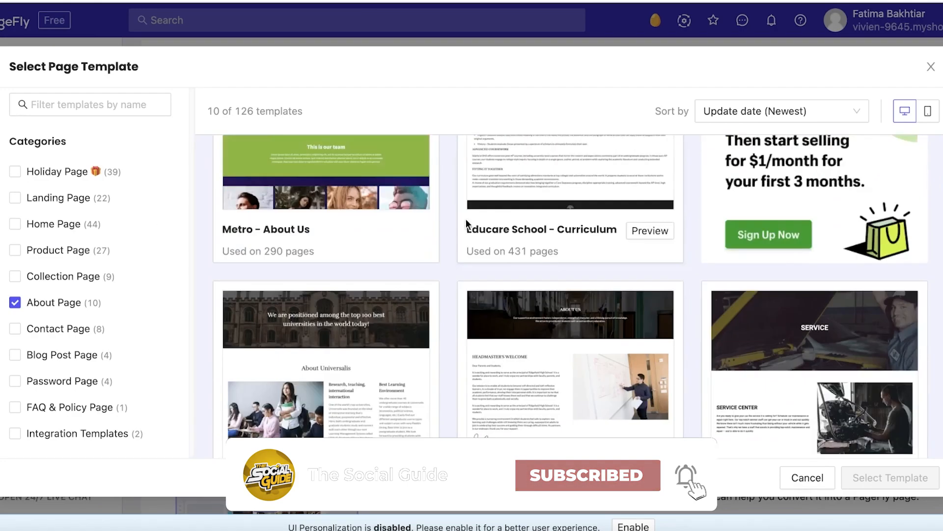
{"action": "scroll", "coordinate": [457, 235], "scroll_direction": "up", "scroll_amount": 3}
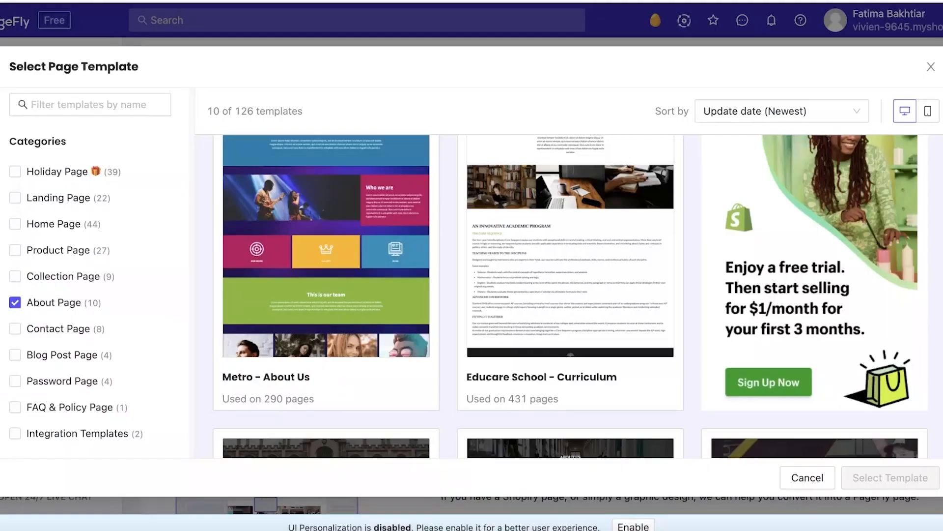
{"action": "scroll", "coordinate": [436, 209], "scroll_direction": "down", "scroll_amount": 10}
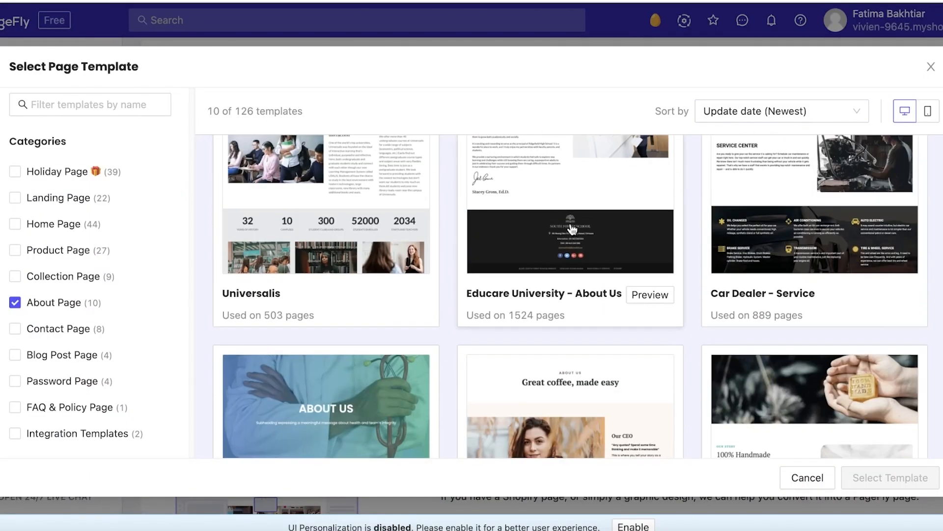
{"action": "scroll", "coordinate": [425, 231], "scroll_direction": "up", "scroll_amount": 3}
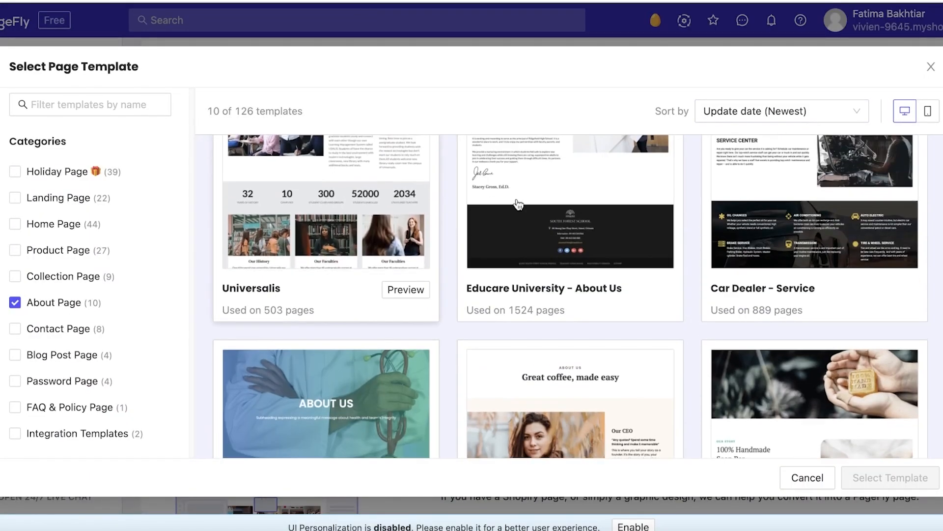
{"action": "scroll", "coordinate": [758, 204], "scroll_direction": "down", "scroll_amount": 5}
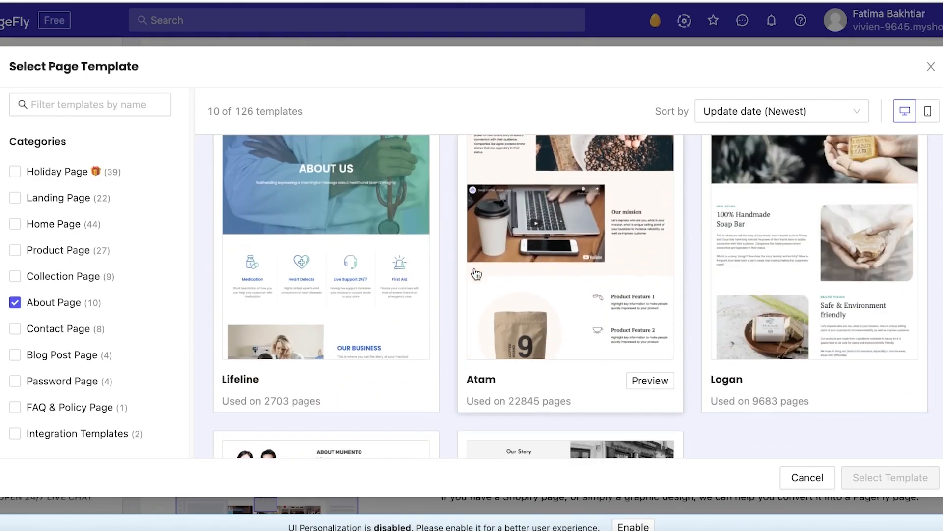
{"action": "scroll", "coordinate": [776, 253], "scroll_direction": "down", "scroll_amount": 3}
{"action": "scroll", "coordinate": [777, 253], "scroll_direction": "up", "scroll_amount": 3}
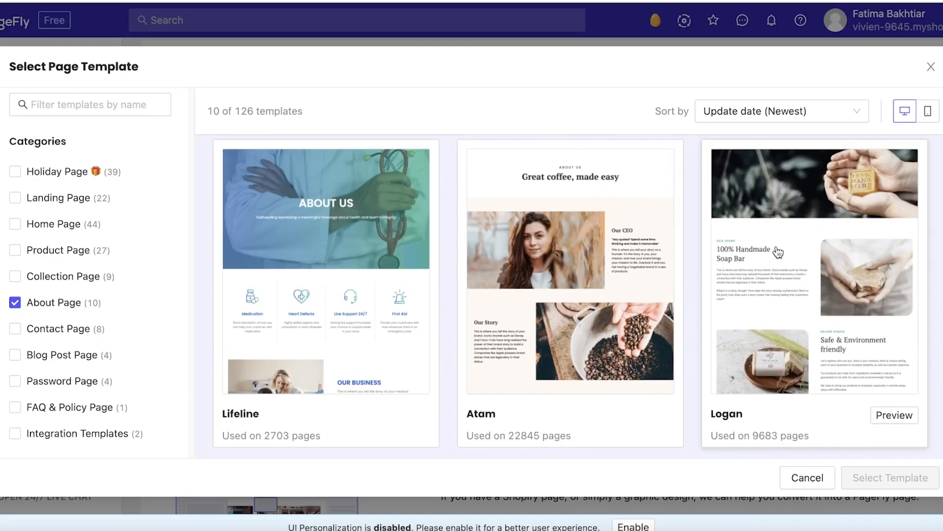
{"action": "scroll", "coordinate": [778, 252], "scroll_direction": "down", "scroll_amount": 5}
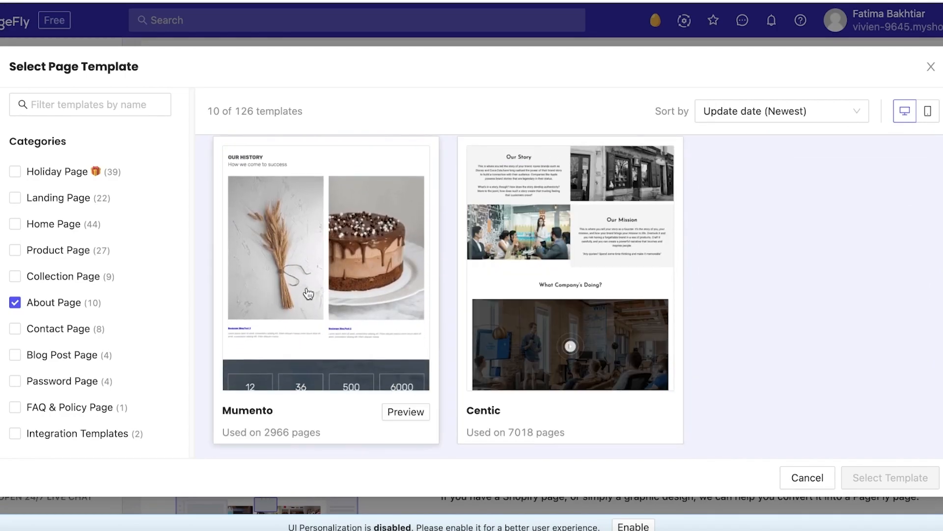
Preview the Mumento template, look through its content, and close the preview.
{"action": "left_click", "coordinate": [413, 412]}
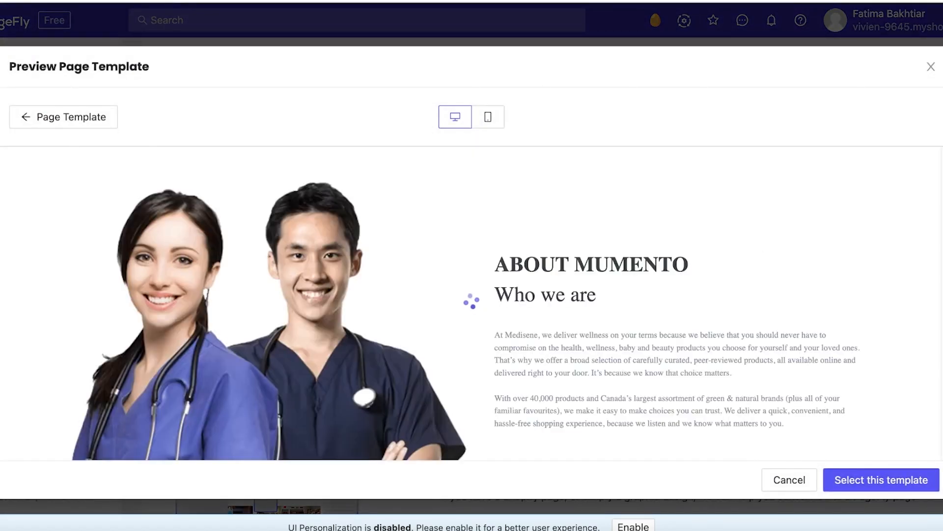
{"action": "scroll", "coordinate": [880, 177], "scroll_direction": "down", "scroll_amount": 3}
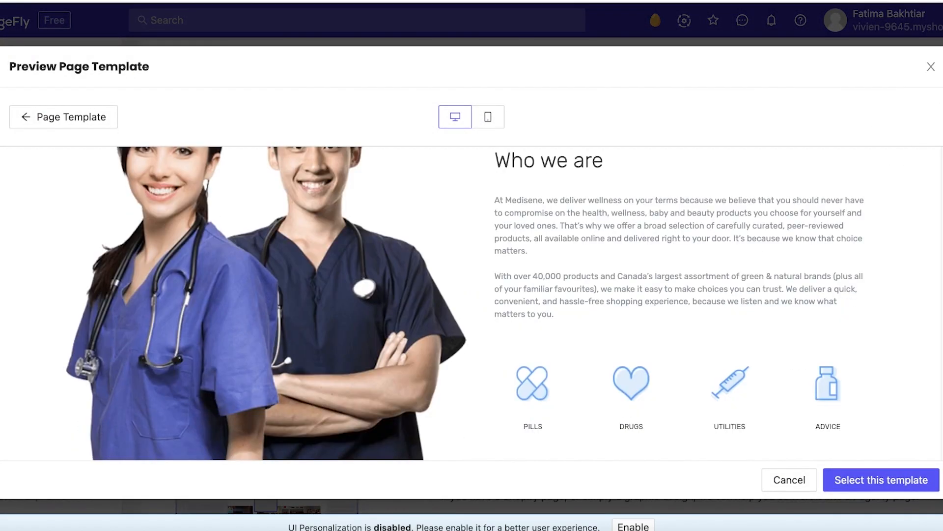
{"action": "left_click", "coordinate": [932, 66]}
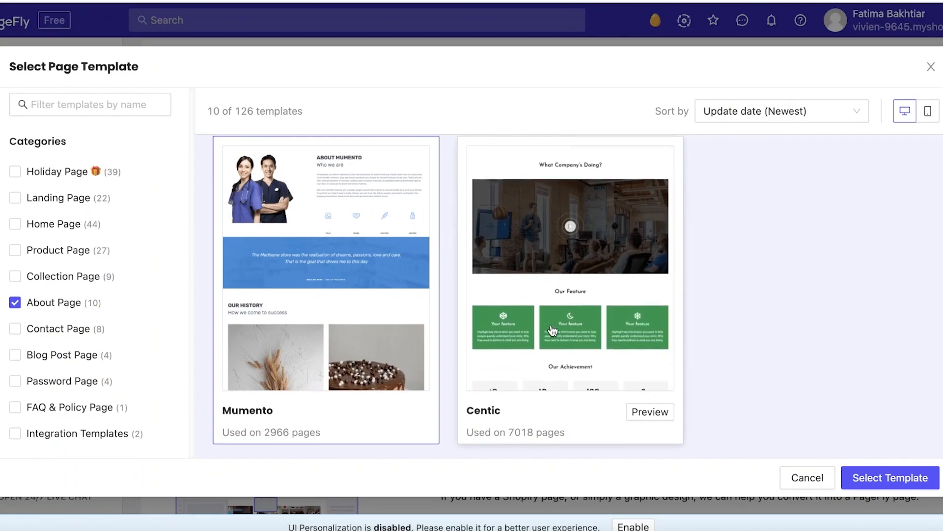
Compare the About Page templates once more and select the Atam template.
{"action": "scroll", "coordinate": [718, 270], "scroll_direction": "down", "scroll_amount": 10}
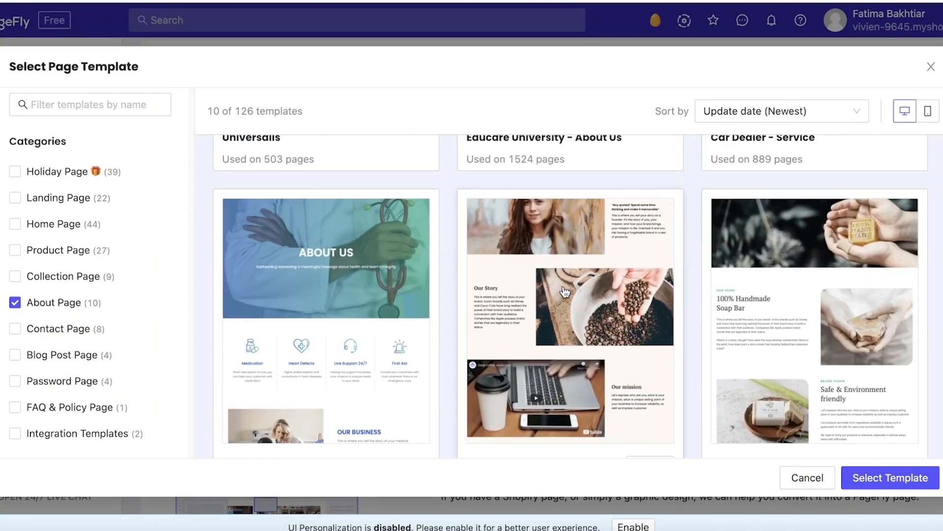
{"action": "scroll", "coordinate": [494, 297], "scroll_direction": "down", "scroll_amount": 6}
{"action": "scroll", "coordinate": [372, 327], "scroll_direction": "up", "scroll_amount": 9}
{"action": "scroll", "coordinate": [372, 327], "scroll_direction": "down", "scroll_amount": 5}
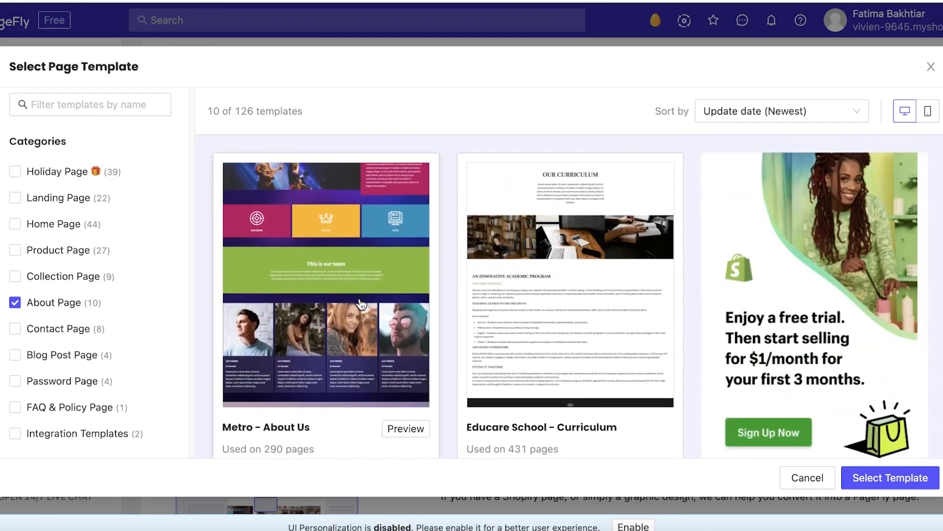
{"action": "scroll", "coordinate": [583, 293], "scroll_direction": "up", "scroll_amount": 5}
{"action": "scroll", "coordinate": [663, 259], "scroll_direction": "down", "scroll_amount": 10}
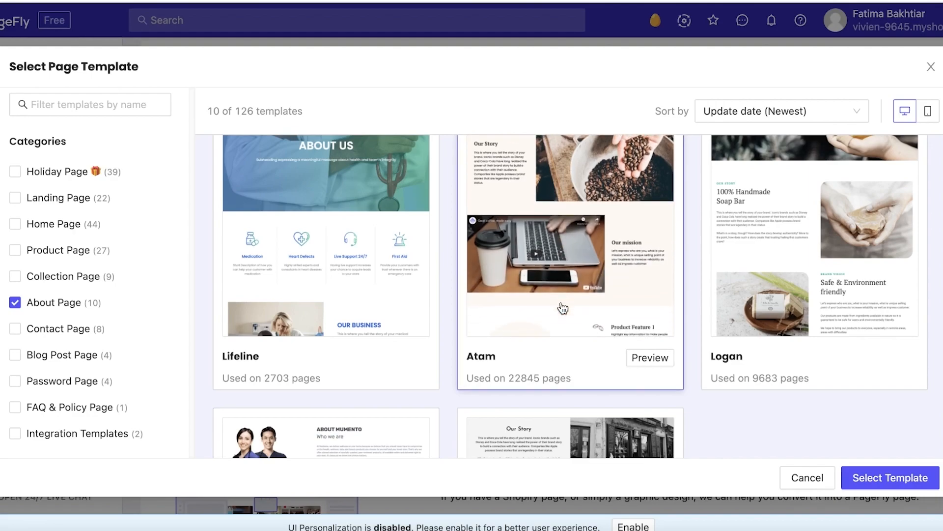
{"action": "scroll", "coordinate": [562, 308], "scroll_direction": "up", "scroll_amount": 5}
{"action": "scroll", "coordinate": [563, 308], "scroll_direction": "down", "scroll_amount": 5}
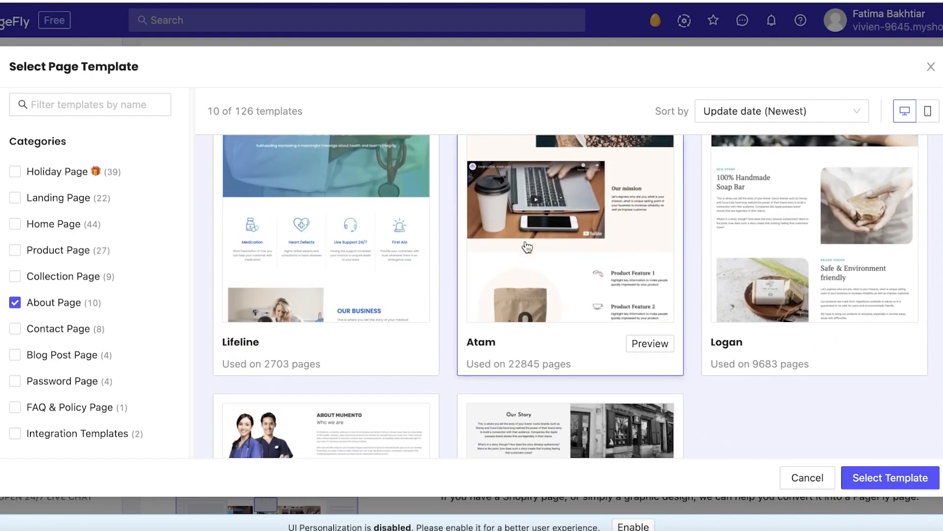
Open the preview of the Atam template and look through its page content.
{"action": "scroll", "coordinate": [565, 283], "scroll_direction": "up", "scroll_amount": 5}
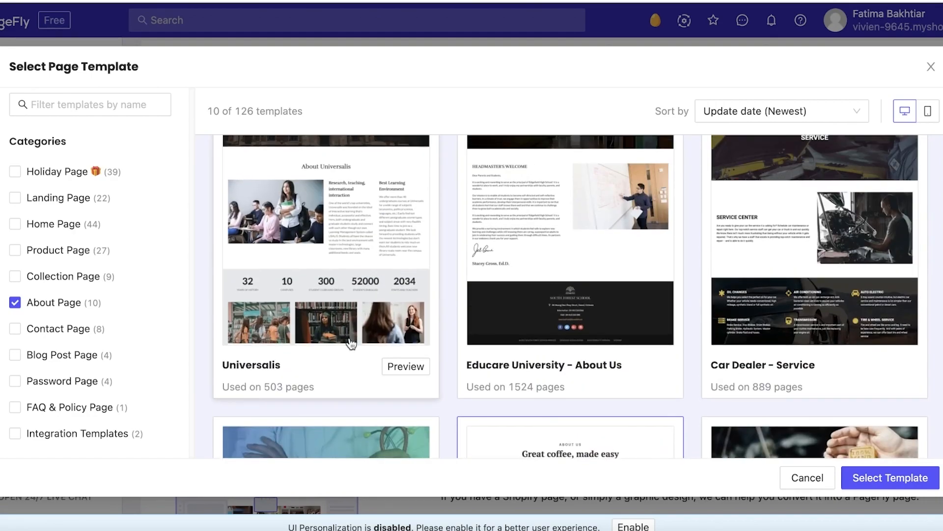
{"action": "scroll", "coordinate": [568, 284], "scroll_direction": "down", "scroll_amount": 5}
{"action": "left_click", "coordinate": [636, 243]}
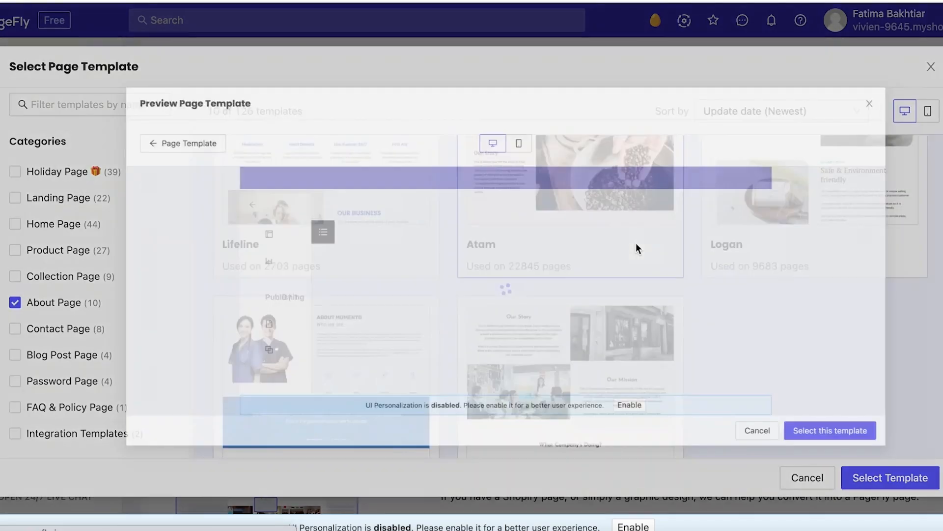
{"action": "scroll", "coordinate": [479, 202], "scroll_direction": "down", "scroll_amount": 10}
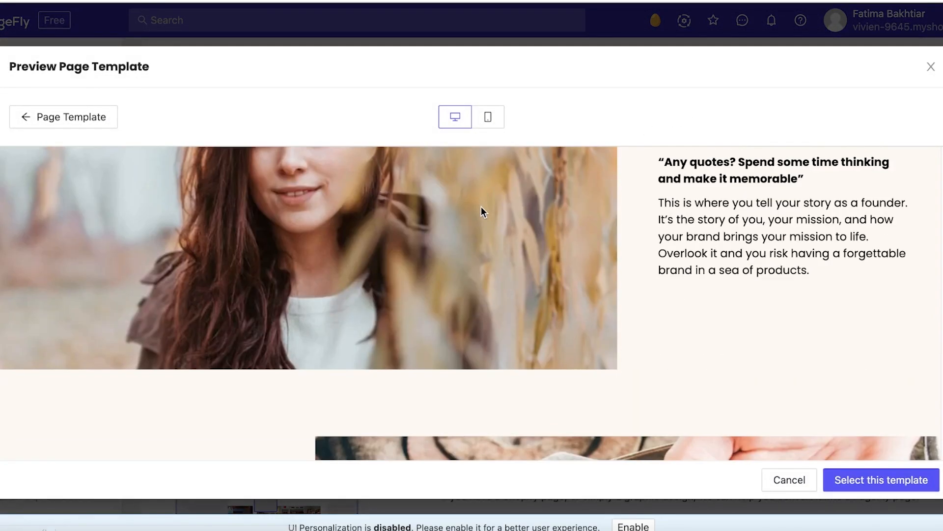
Create the page from the Atam template and look through its sections in the editor.
{"action": "left_click", "coordinate": [851, 475]}
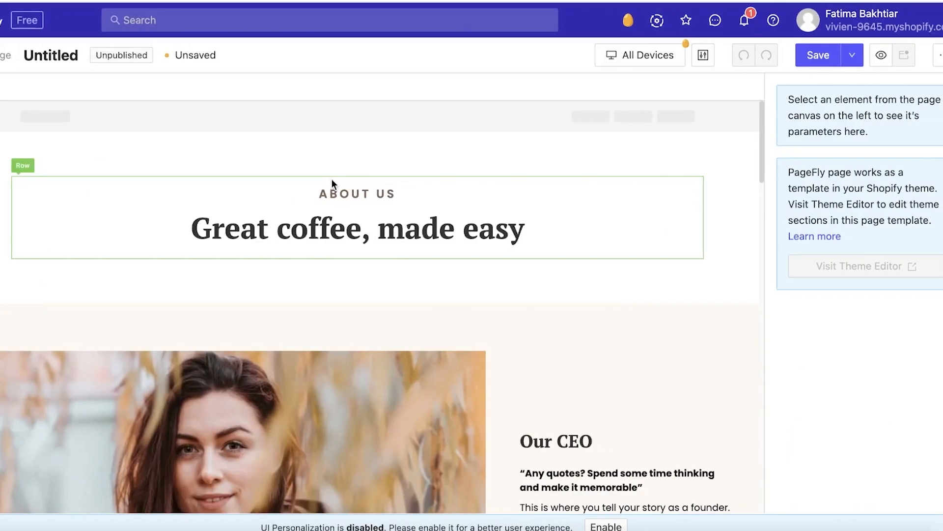
{"action": "scroll", "coordinate": [262, 329], "scroll_direction": "down", "scroll_amount": 3}
{"action": "scroll", "coordinate": [357, 364], "scroll_direction": "down", "scroll_amount": 6}
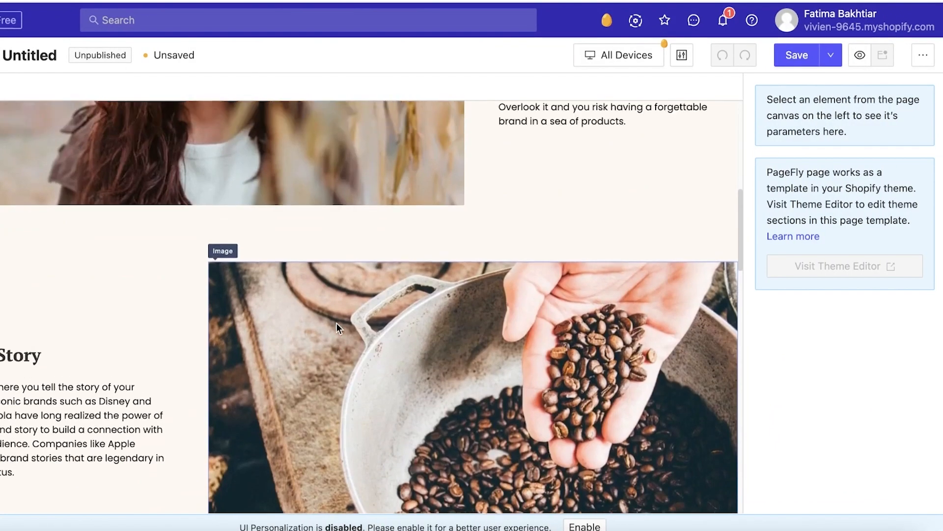
{"action": "scroll", "coordinate": [337, 322], "scroll_direction": "up", "scroll_amount": 9}
Replace the heading under ABOUT US with "A little light everywhere".
{"action": "left_click", "coordinate": [325, 216]}
{"action": "double_click", "coordinate": [324, 217]}
{"action": "left_click", "coordinate": [324, 216]}
{"action": "triple_click", "coordinate": [304, 238]}
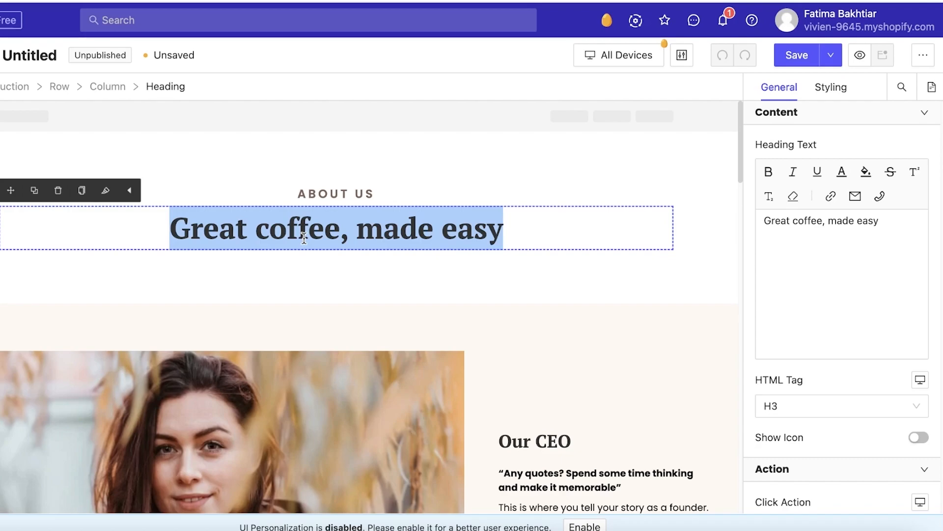
{"action": "type", "text": "A little light everywhere"}
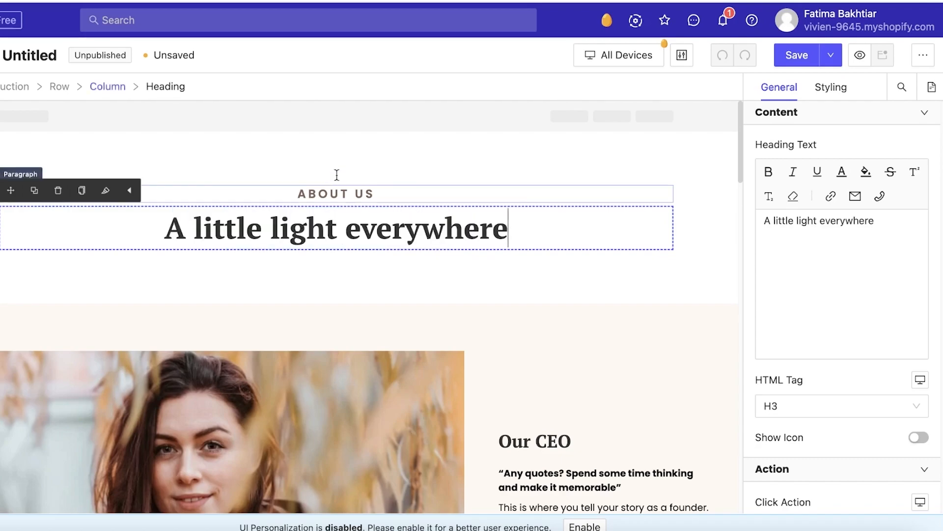
{"action": "left_click", "coordinate": [584, 189]}
{"action": "left_click", "coordinate": [577, 292]}
Examine the quote paragraph and the portrait image's settings in the Our CEO content.
{"action": "scroll", "coordinate": [577, 291], "scroll_direction": "down", "scroll_amount": 8}
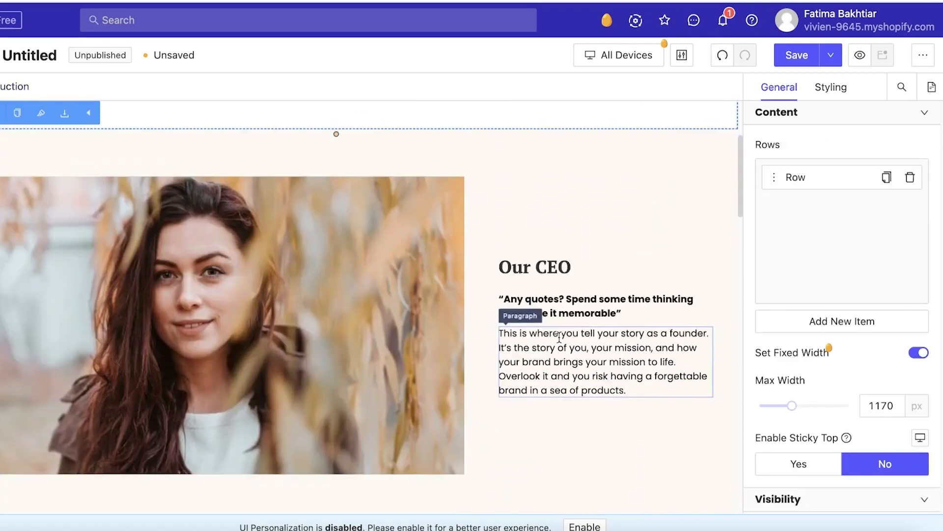
{"action": "scroll", "coordinate": [551, 276], "scroll_direction": "up", "scroll_amount": 3}
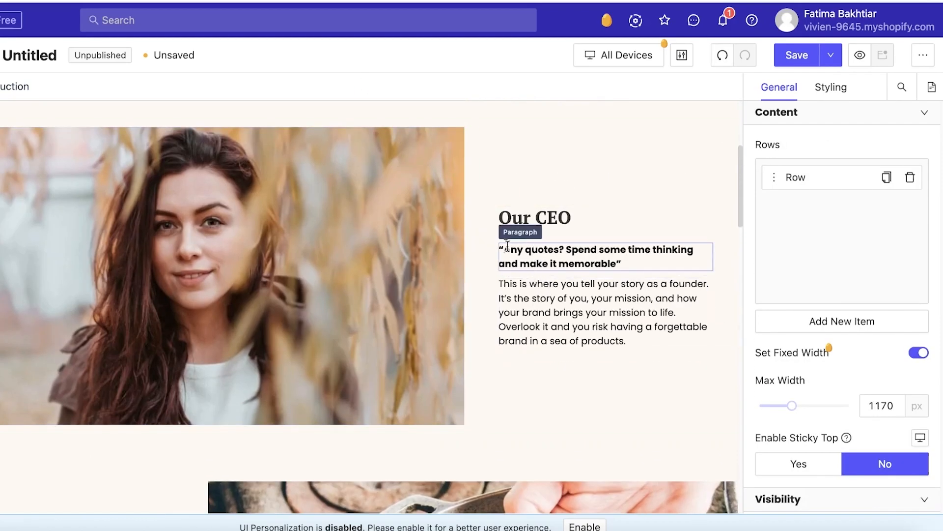
{"action": "triple_click", "coordinate": [592, 260]}
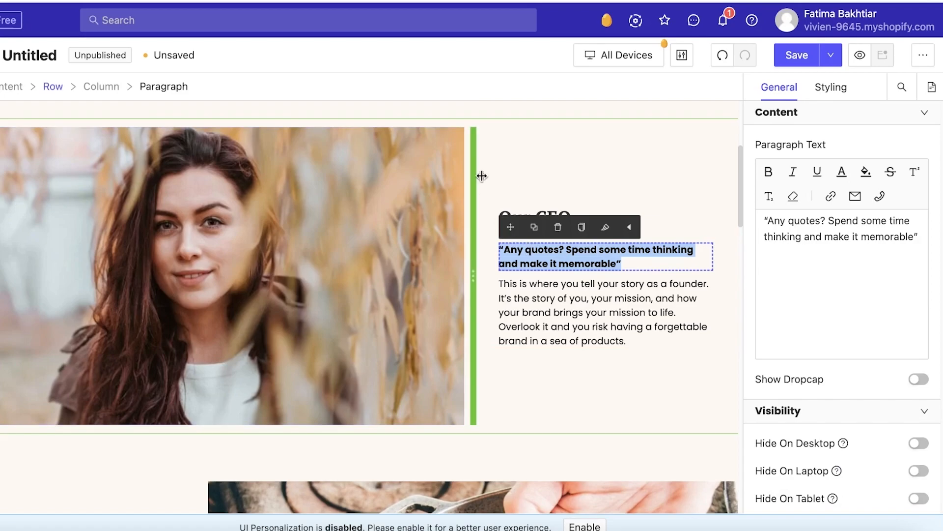
{"action": "left_click", "coordinate": [287, 210]}
{"action": "scroll", "coordinate": [137, 164], "scroll_direction": "up", "scroll_amount": 3}
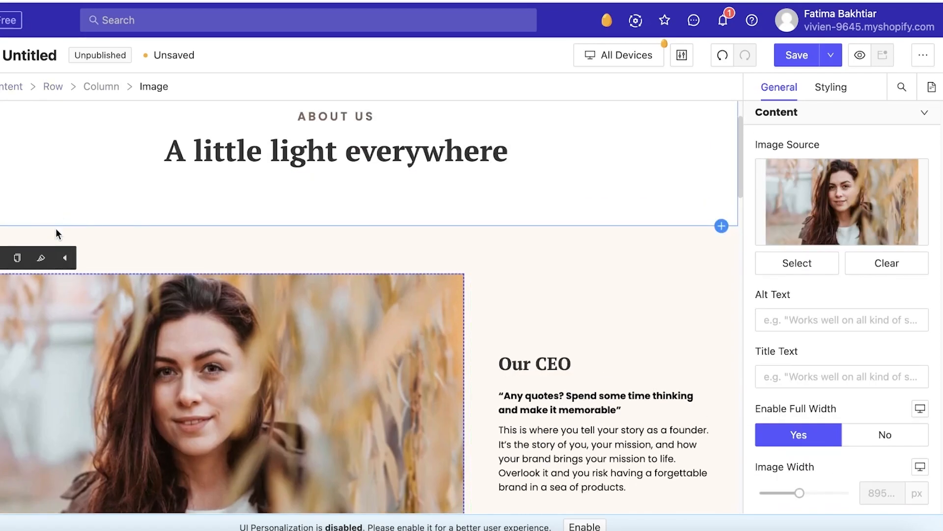
Delete the whole content section that holds the Our CEO row.
{"action": "scroll", "coordinate": [40, 375], "scroll_direction": "down", "scroll_amount": 2}
{"action": "left_click", "coordinate": [577, 172]}
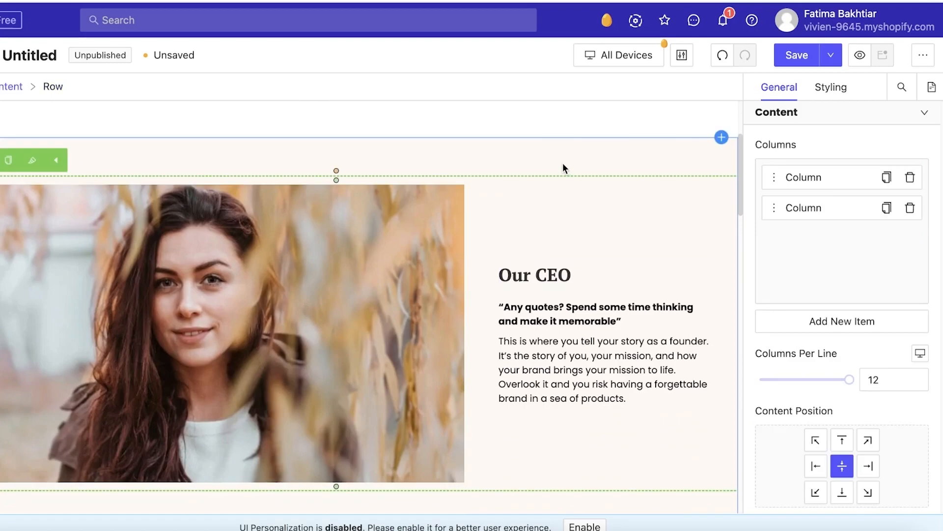
{"action": "left_click", "coordinate": [563, 165]}
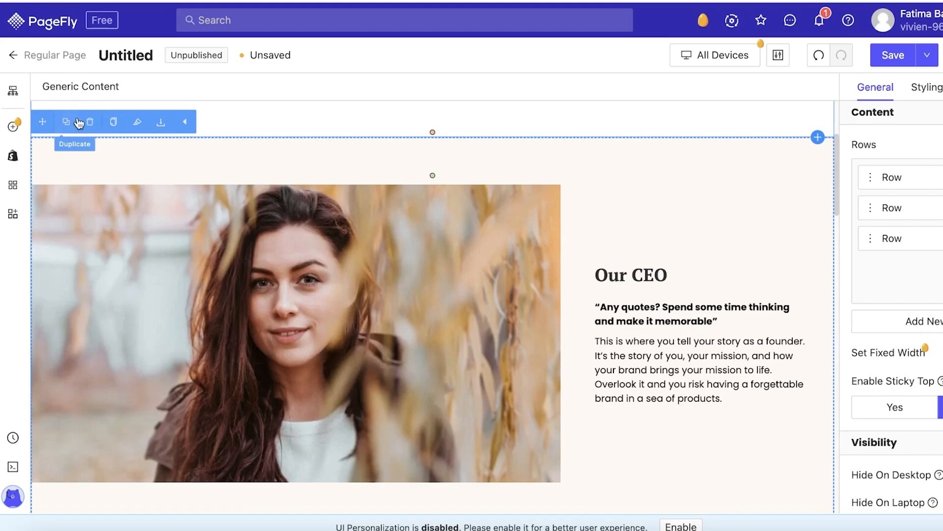
{"action": "left_click", "coordinate": [99, 124]}
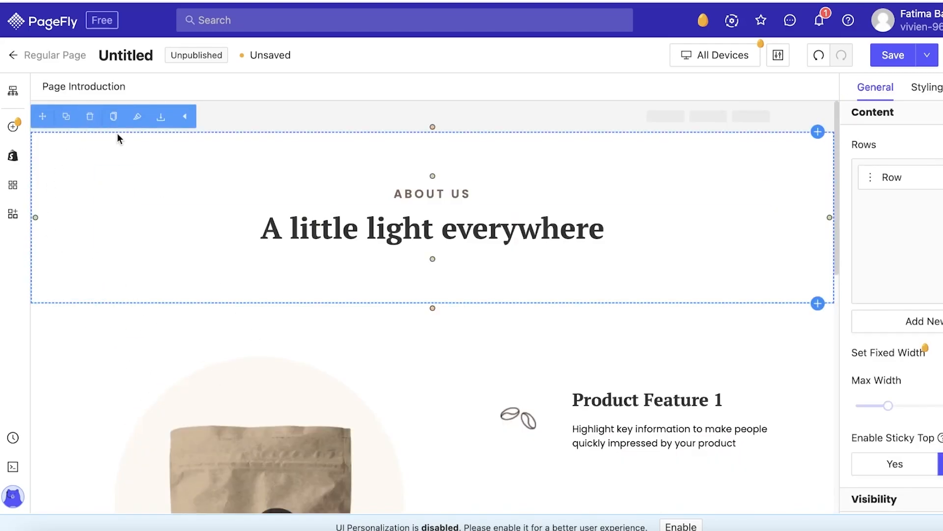
Browse the catalogs of basic, Shopify product and third-party app elements, including the layout and slideshow variants.
{"action": "left_click", "coordinate": [14, 131]}
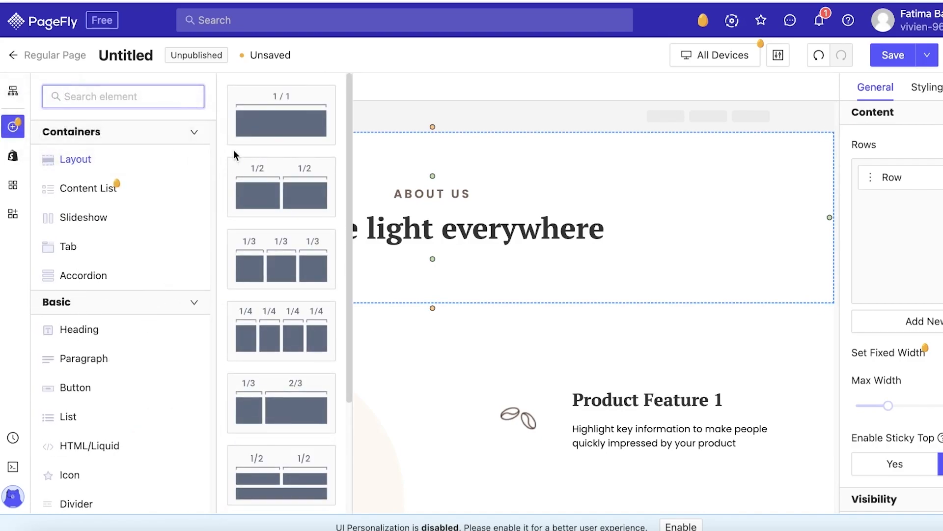
{"action": "left_click", "coordinate": [105, 217]}
{"action": "left_click", "coordinate": [13, 155]}
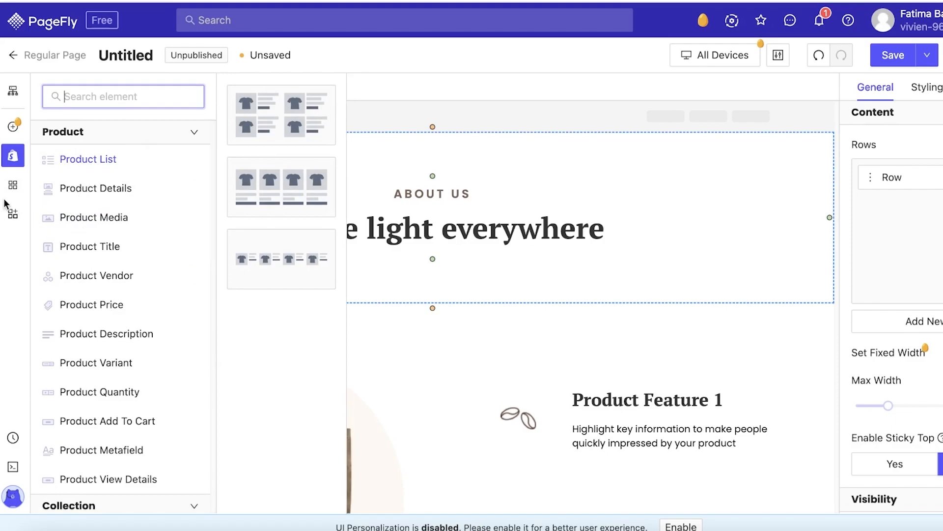
{"action": "left_click", "coordinate": [13, 185]}
{"action": "left_click", "coordinate": [13, 214]}
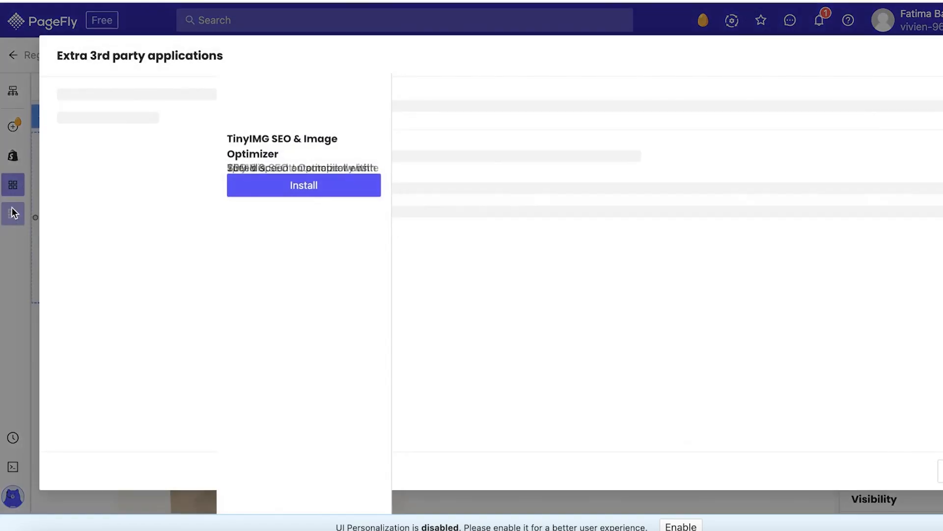
{"action": "left_click", "coordinate": [13, 128]}
{"action": "left_click", "coordinate": [13, 127]}
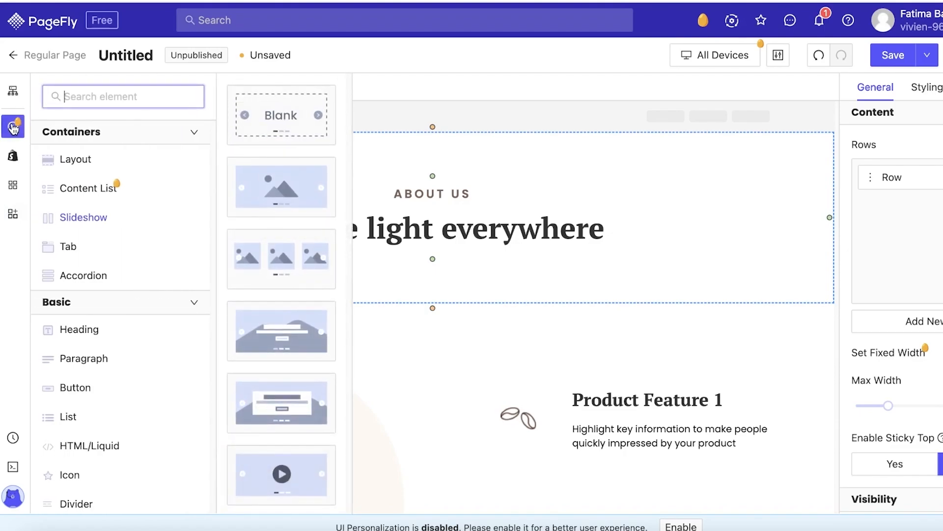
{"action": "left_click", "coordinate": [507, 101]}
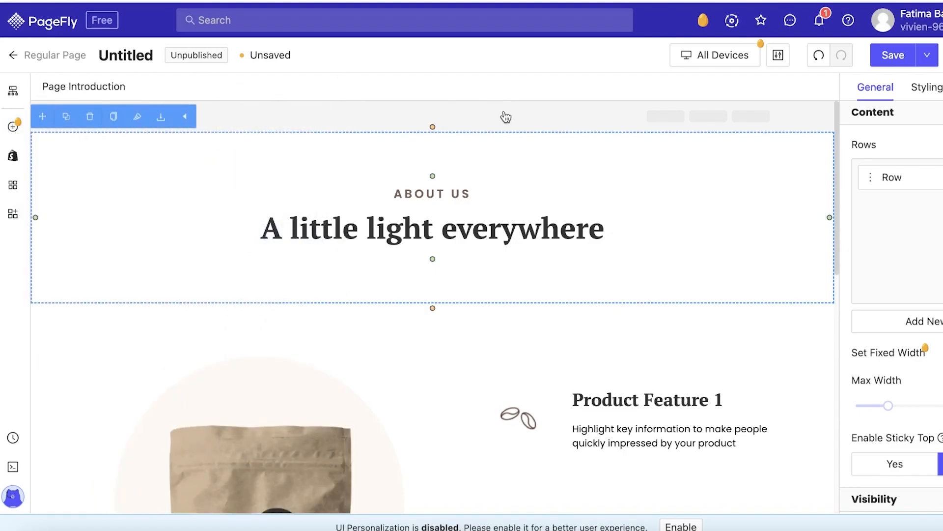
Delete the coffee bag image beside the product features.
{"action": "scroll", "coordinate": [515, 195], "scroll_direction": "down", "scroll_amount": 6}
{"action": "scroll", "coordinate": [497, 185], "scroll_direction": "up", "scroll_amount": 3}
{"action": "scroll", "coordinate": [519, 198], "scroll_direction": "down", "scroll_amount": 8}
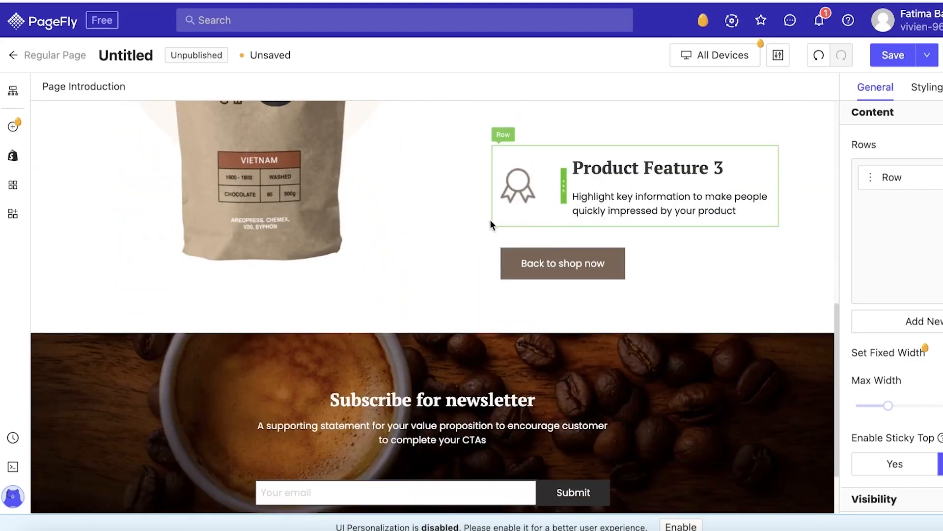
{"action": "scroll", "coordinate": [388, 202], "scroll_direction": "up", "scroll_amount": 7}
{"action": "scroll", "coordinate": [388, 202], "scroll_direction": "up", "scroll_amount": 2}
{"action": "scroll", "coordinate": [279, 249], "scroll_direction": "down", "scroll_amount": 3}
{"action": "left_click", "coordinate": [263, 269]}
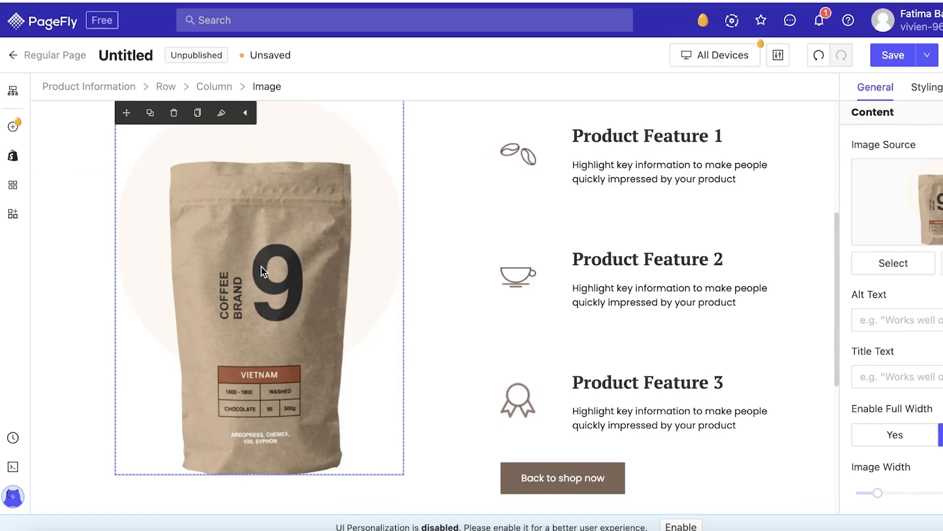
{"action": "key", "text": "Delete"}
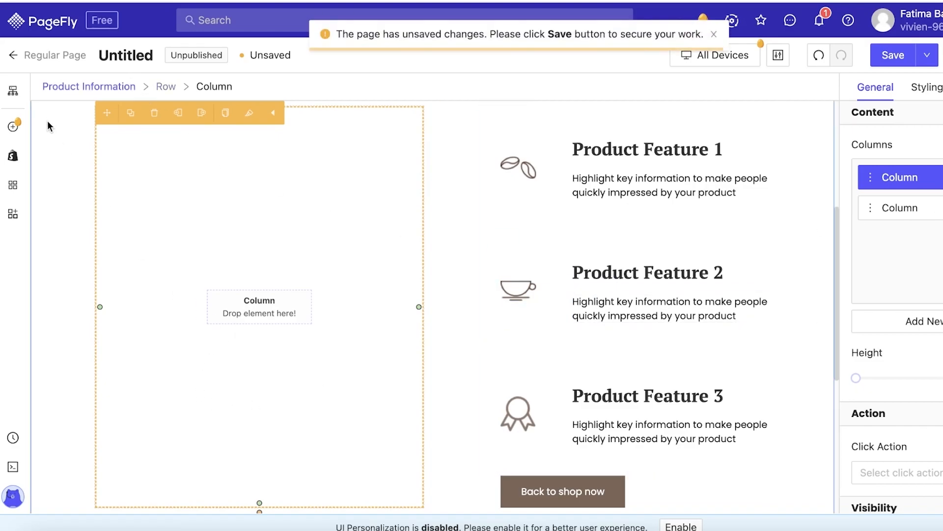
Add an Image element to the empty column beside the product features.
{"action": "left_click", "coordinate": [11, 129]}
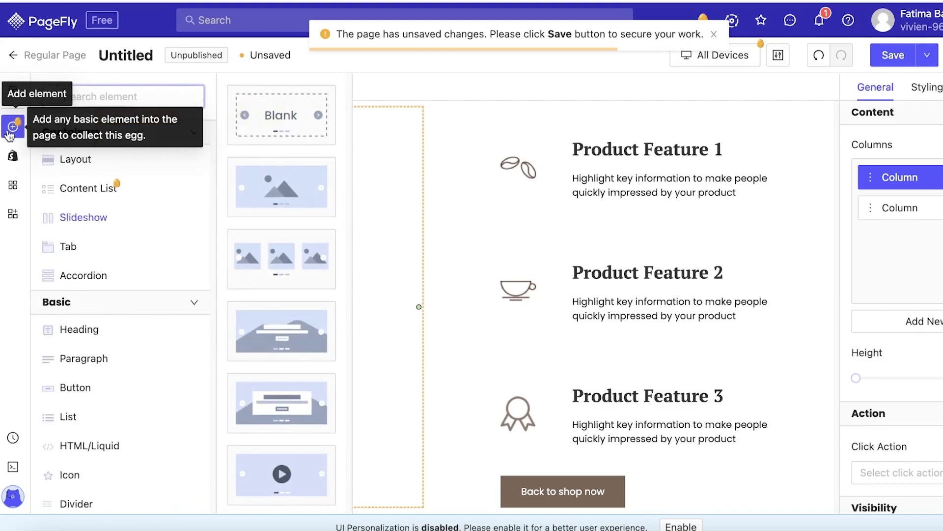
{"action": "scroll", "coordinate": [132, 323], "scroll_direction": "down", "scroll_amount": 7}
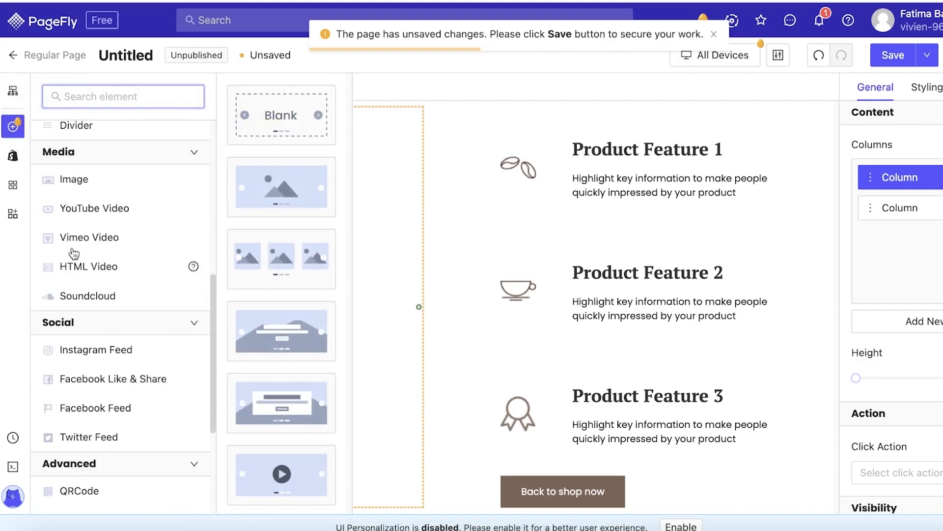
{"action": "left_click_drag", "start_coordinate": [89, 189], "coordinate": [340, 222]}
{"action": "left_click", "coordinate": [358, 214]}
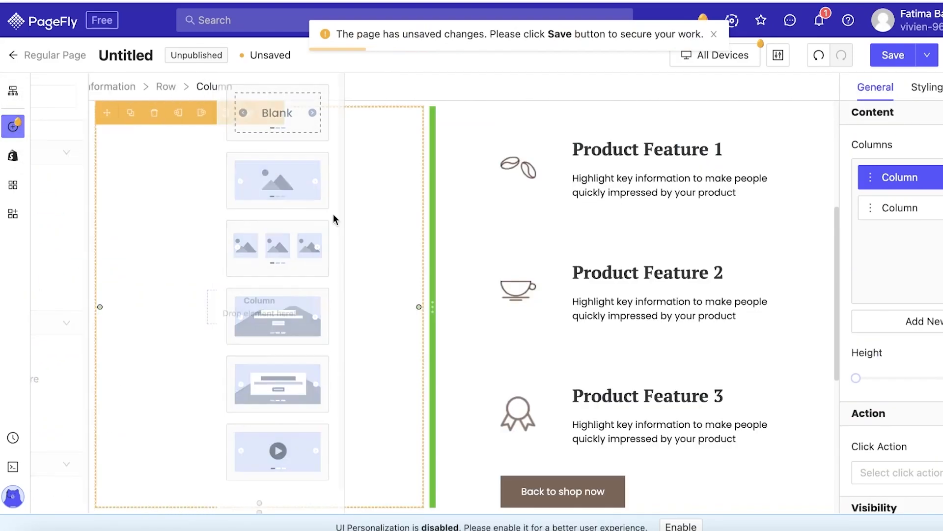
{"action": "left_click", "coordinate": [16, 127]}
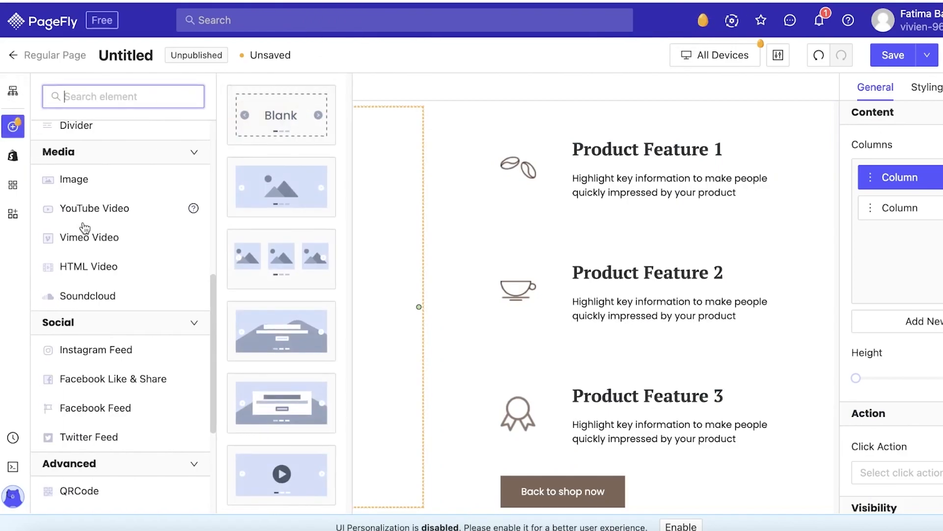
{"action": "left_click_drag", "start_coordinate": [281, 186], "coordinate": [190, 245]}
{"action": "left_click_drag", "start_coordinate": [336, 255], "coordinate": [299, 272]}
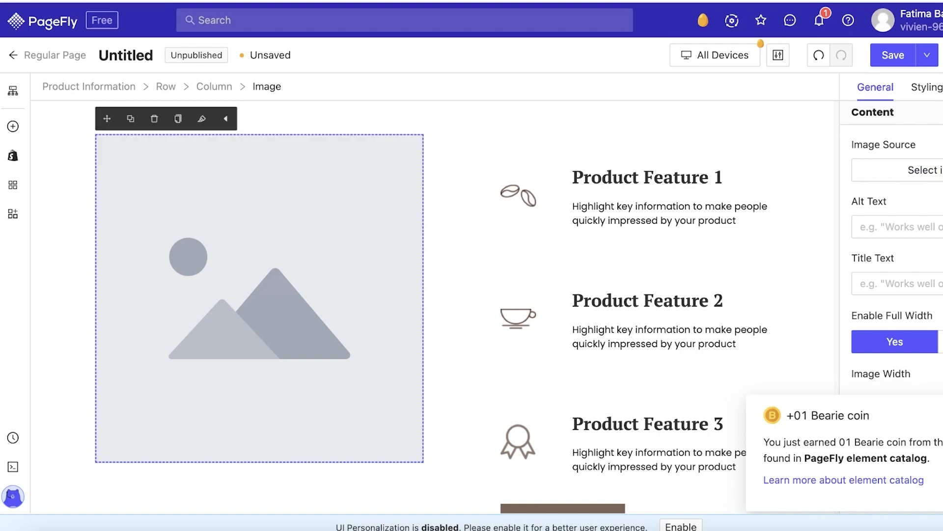
Upload the picture download-2 to the image library and use it as the new Image element's source.
{"action": "left_click", "coordinate": [897, 170]}
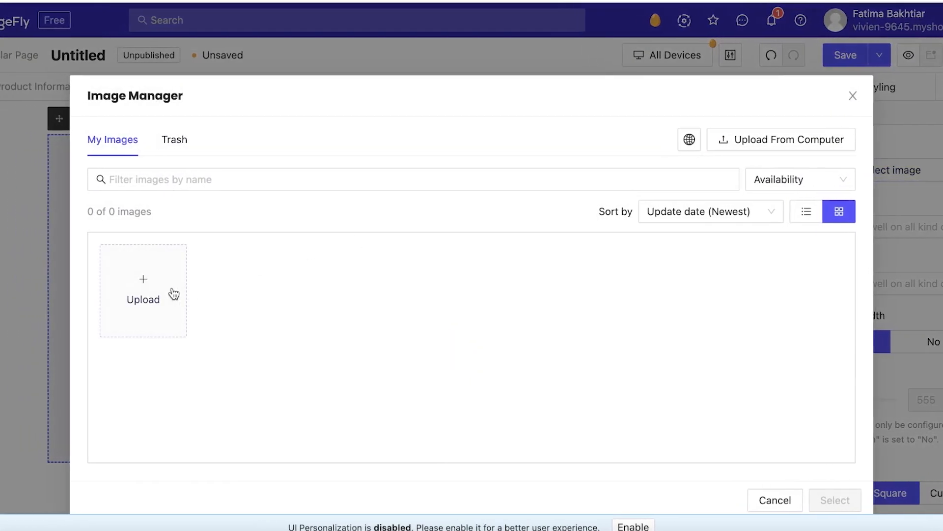
{"action": "left_click", "coordinate": [147, 288]}
{"action": "left_click", "coordinate": [235, 190]}
{"action": "left_click", "coordinate": [234, 213]}
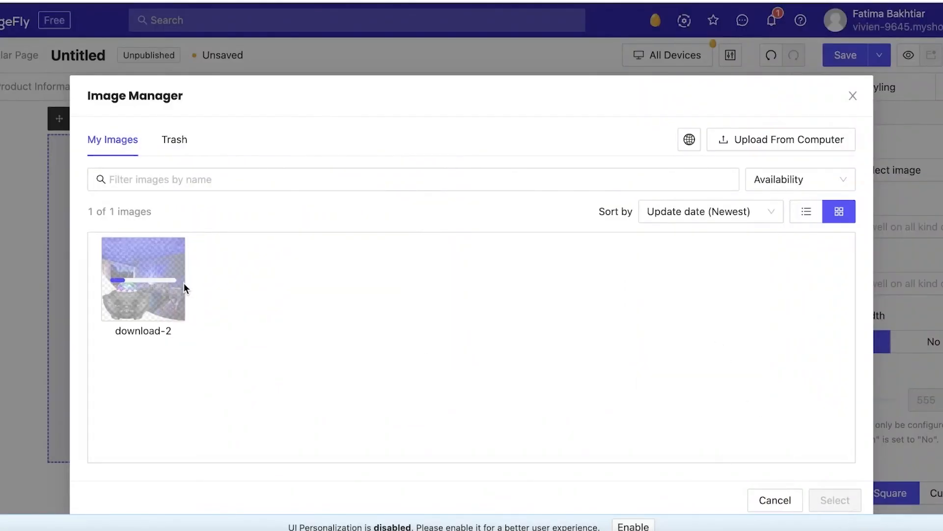
{"action": "left_click", "coordinate": [154, 278]}
{"action": "left_click", "coordinate": [132, 291]}
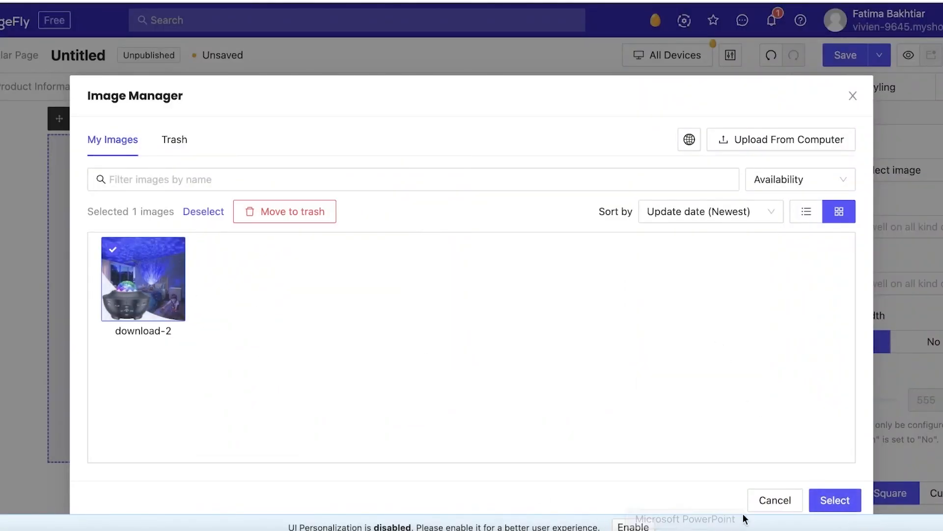
{"action": "left_click", "coordinate": [834, 500]}
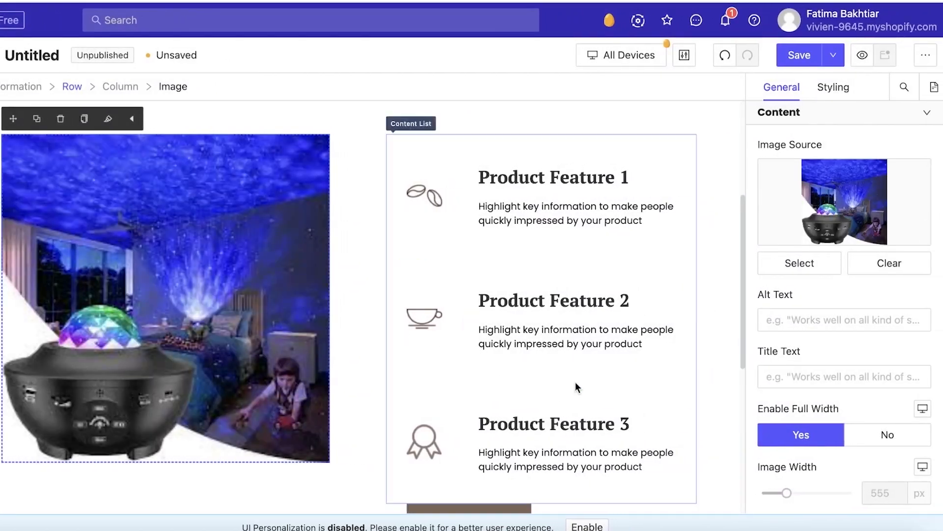
Change the Product Feature 1 heading to "Stars Projection".
{"action": "scroll", "coordinate": [628, 369], "scroll_direction": "down", "scroll_amount": 1}
{"action": "left_click", "coordinate": [776, 320]}
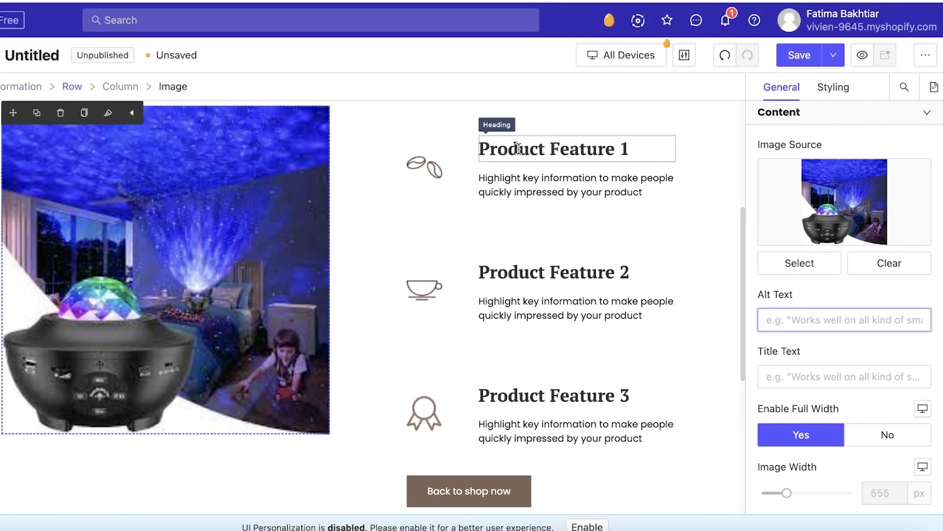
{"action": "left_click", "coordinate": [530, 137]}
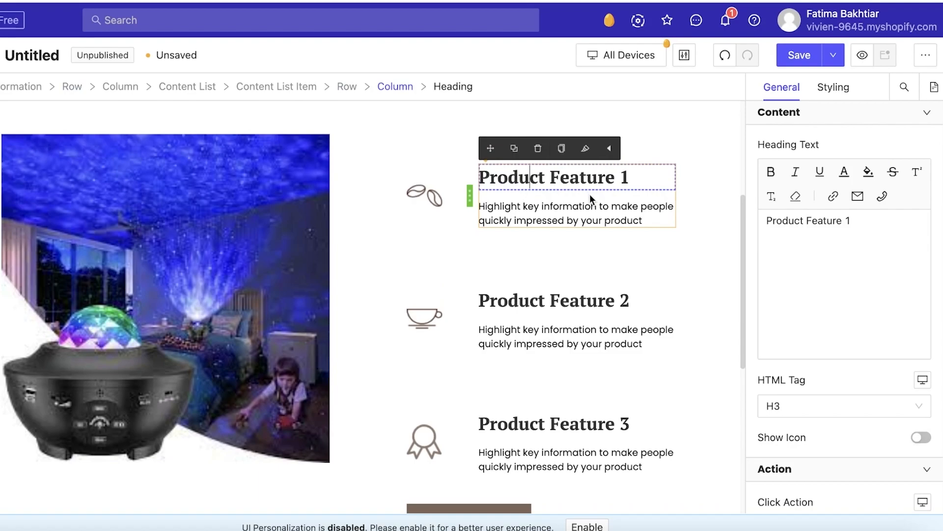
{"action": "triple_click", "coordinate": [800, 208]}
{"action": "key", "text": "BackSpace"}
{"action": "type", "text": "Stars Projection"}
Replace the first feature's description paragraph with "Lively for kids".
{"action": "left_click", "coordinate": [639, 232]}
{"action": "left_click", "coordinate": [618, 212]}
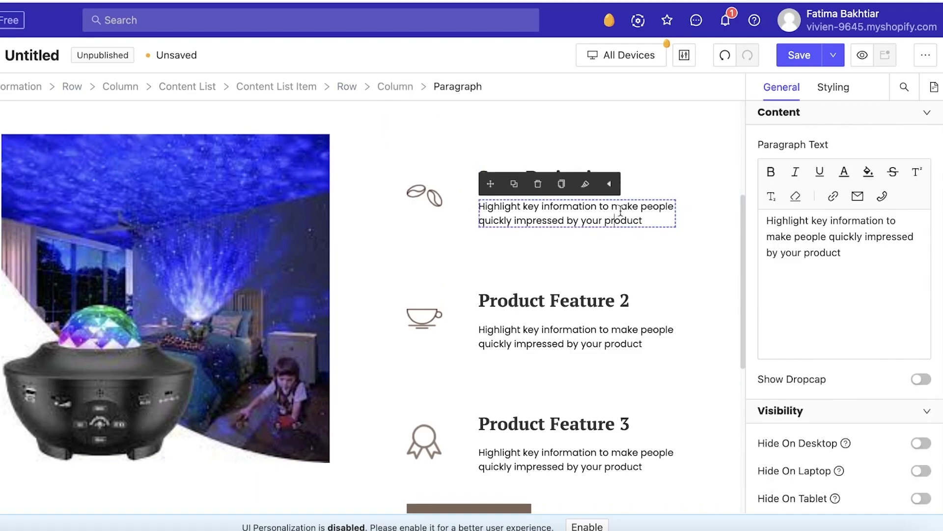
{"action": "left_click_drag", "start_coordinate": [885, 260], "coordinate": [767, 220]}
{"action": "key", "text": "BackSpace"}
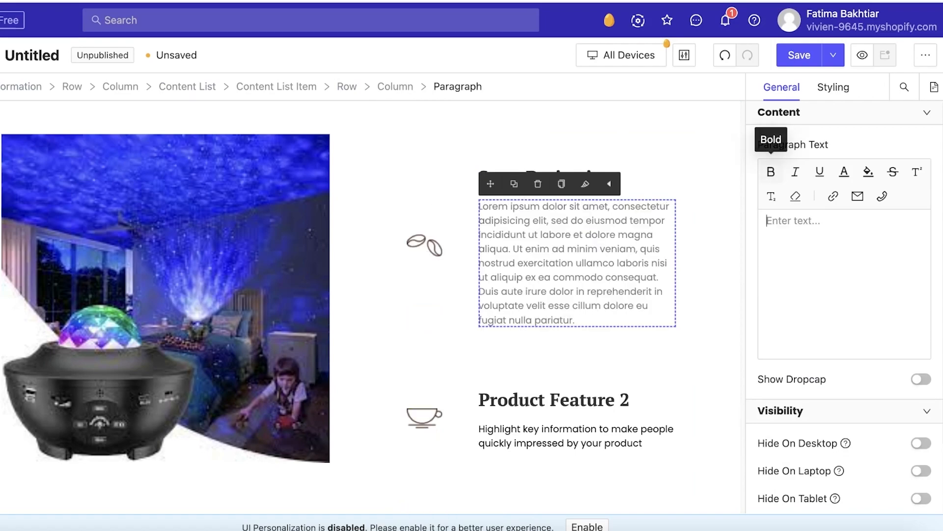
{"action": "type", "text": "Lively for kids"}
{"action": "left_click", "coordinate": [435, 297]}
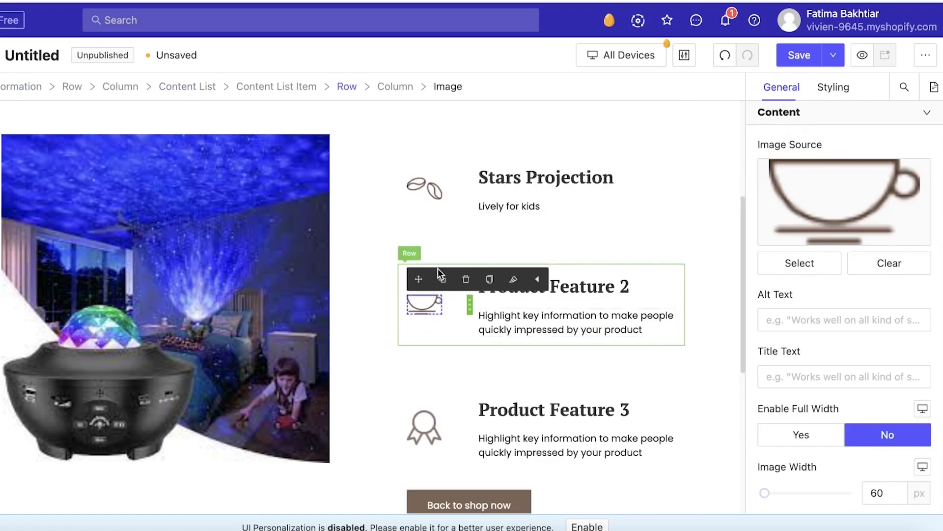
{"action": "left_click", "coordinate": [431, 178]}
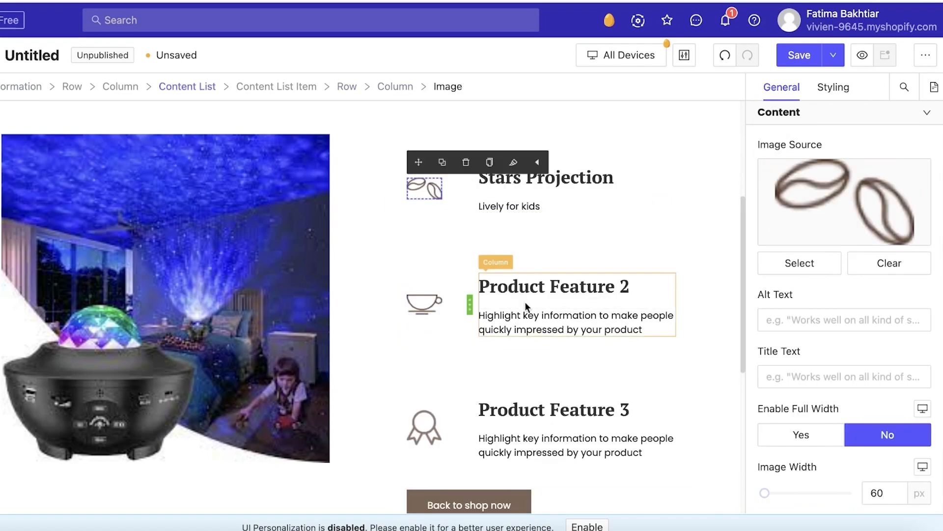
Change the Product Feature 2 heading to "3 Different Colors" and its description to "With multicolor shades and gradients".
{"action": "scroll", "coordinate": [584, 280], "scroll_direction": "down", "scroll_amount": 3}
{"action": "scroll", "coordinate": [581, 255], "scroll_direction": "up", "scroll_amount": 3}
{"action": "left_click", "coordinate": [561, 273]}
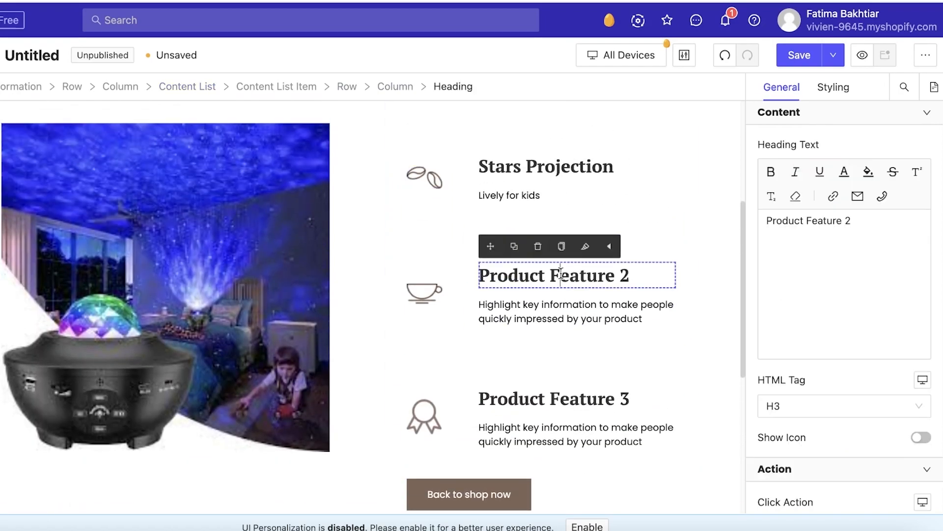
{"action": "triple_click", "coordinate": [560, 273]}
{"action": "type", "text": "A"}
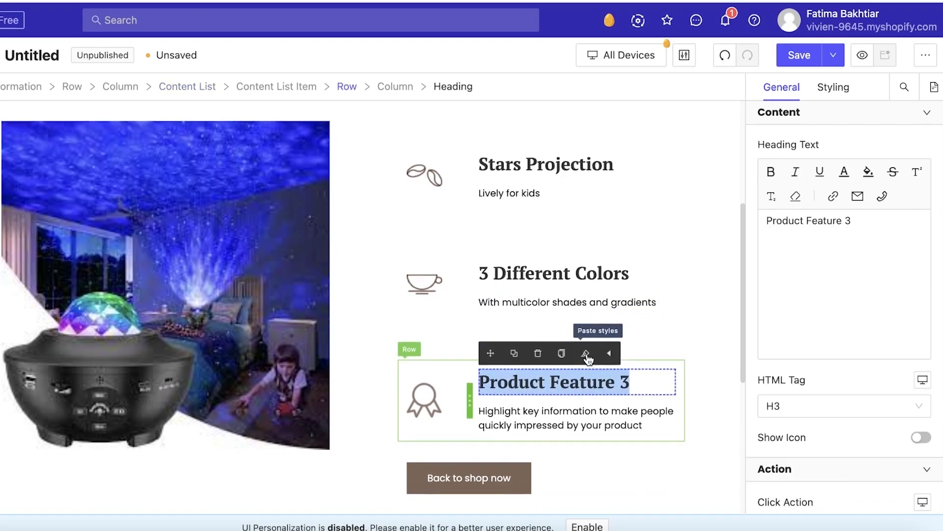
Change the Product Feature 3 heading to "Dimming Functions".
{"action": "scroll", "coordinate": [596, 362], "scroll_direction": "down", "scroll_amount": 1}
{"action": "scroll", "coordinate": [596, 362], "scroll_direction": "up", "scroll_amount": 1}
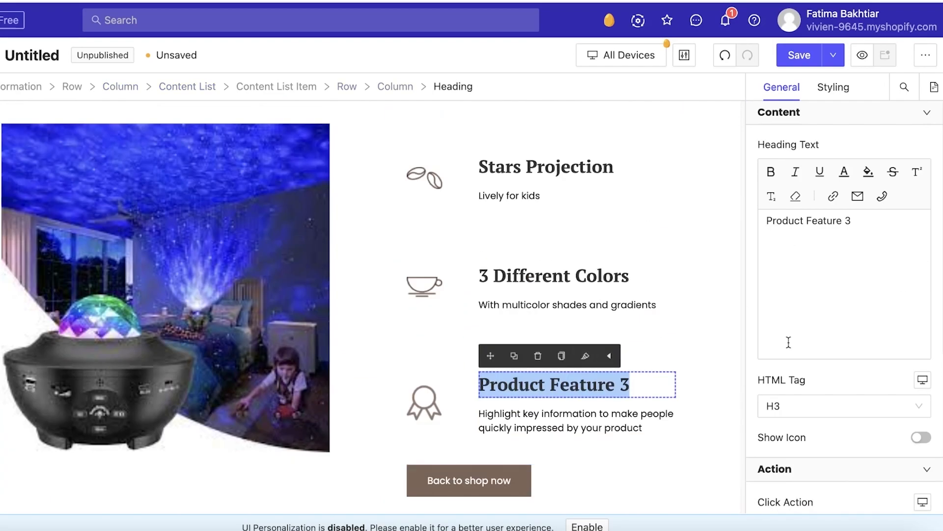
{"action": "type", "text": "Dimming Functions"}
Delete the description paragraphs beneath the product feature headings.
{"action": "left_click", "coordinate": [577, 426]}
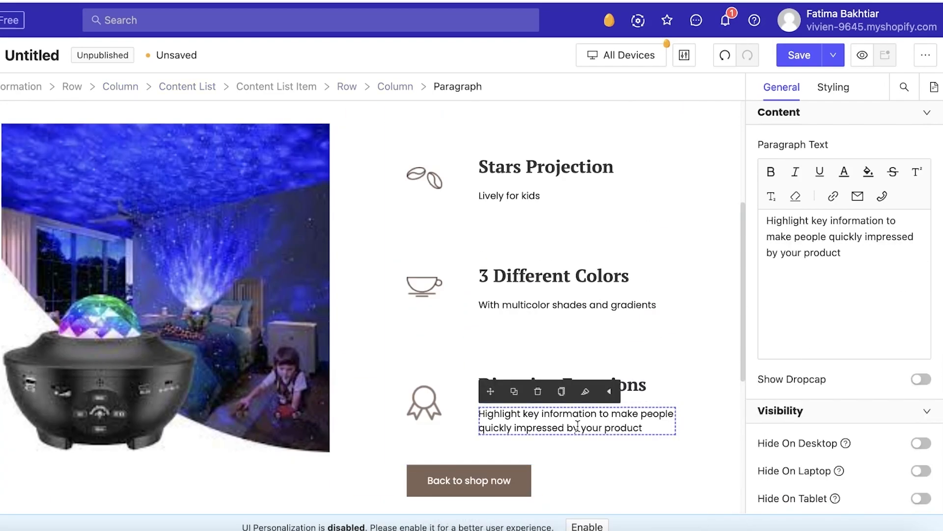
{"action": "triple_click", "coordinate": [785, 218]}
{"action": "key", "text": "BackSpace"}
{"action": "left_click", "coordinate": [537, 391]}
{"action": "scroll", "coordinate": [697, 280], "scroll_direction": "up", "scroll_amount": 3}
Select the Stars Projection heading and open its styling settings.
{"action": "left_click", "coordinate": [563, 265]}
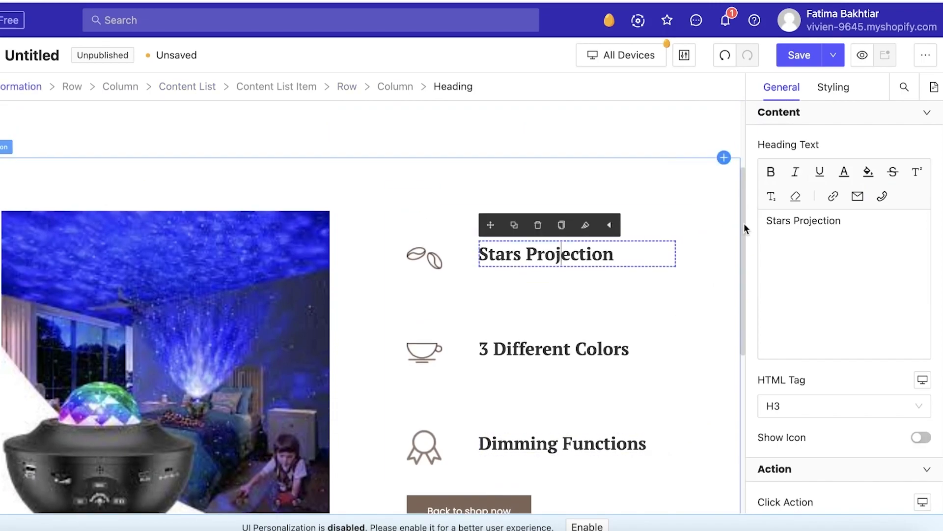
{"action": "left_click", "coordinate": [802, 280]}
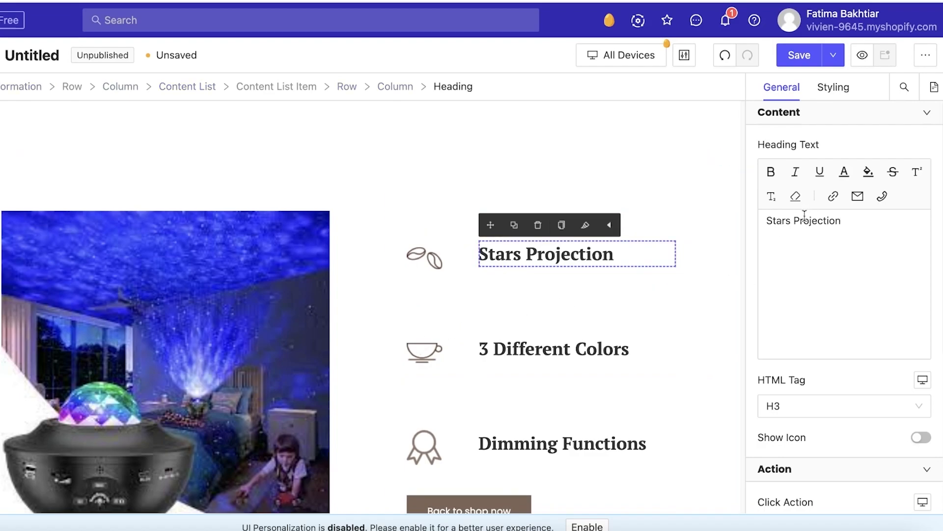
{"action": "left_click", "coordinate": [833, 79]}
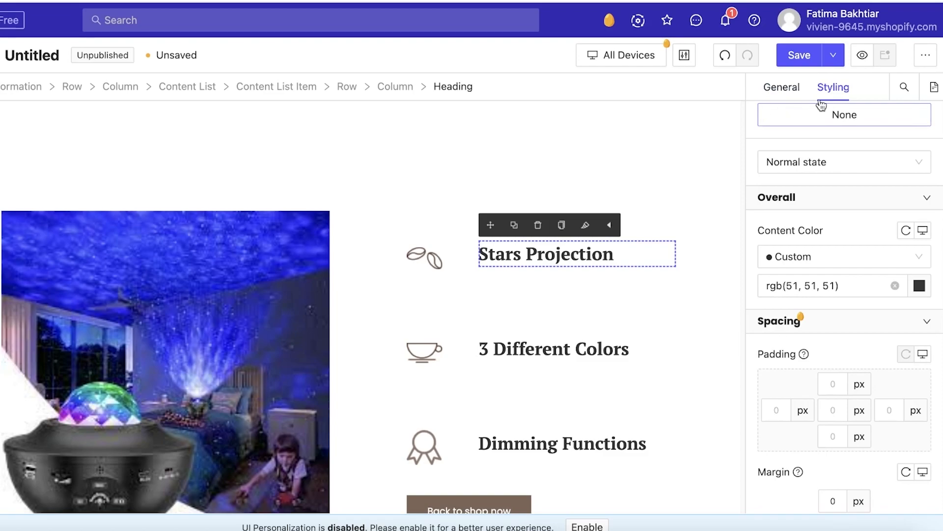
{"action": "left_click", "coordinate": [811, 258]}
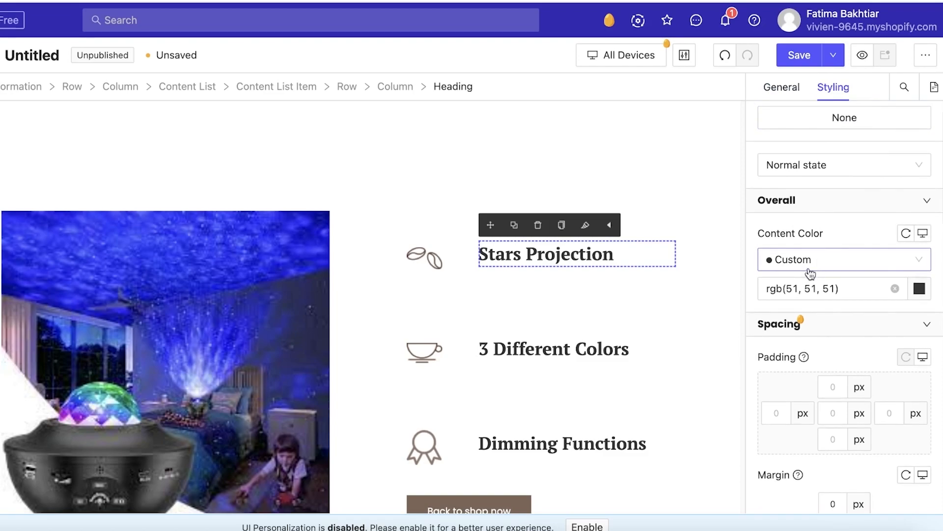
Try the preset content colors Color 1, Color 6 and Color 3 on the feature headings.
{"action": "left_click", "coordinate": [810, 268]}
{"action": "left_click", "coordinate": [806, 289]}
{"action": "left_click", "coordinate": [804, 263]}
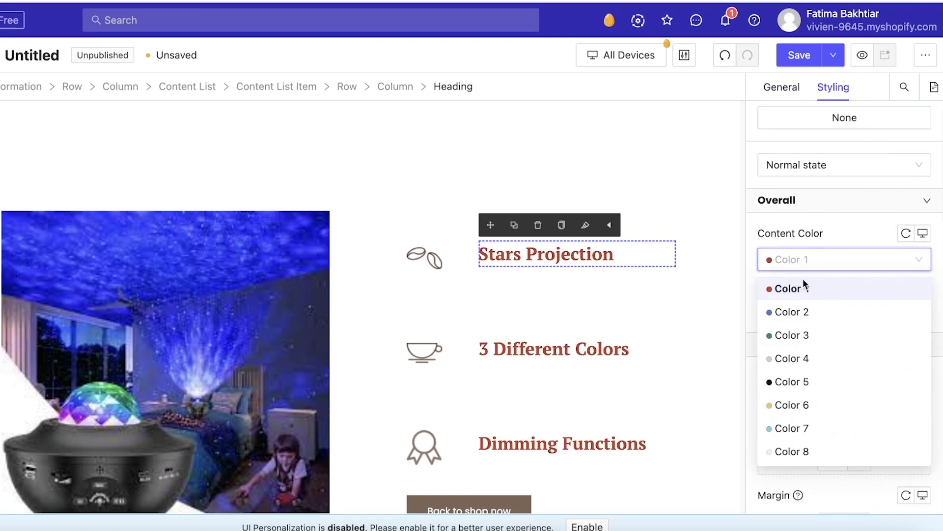
{"action": "left_click", "coordinate": [792, 405]}
{"action": "left_click", "coordinate": [815, 264]}
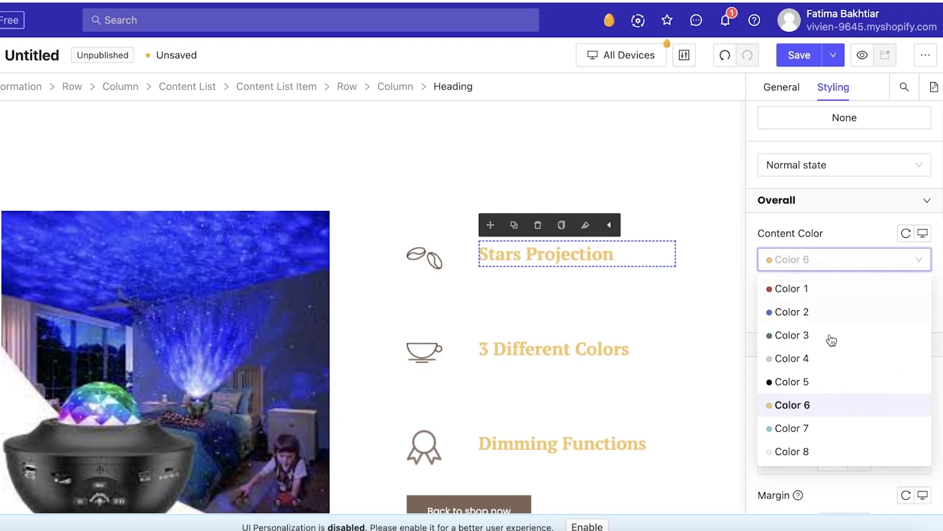
{"action": "scroll", "coordinate": [827, 331], "scroll_direction": "down", "scroll_amount": 8}
{"action": "scroll", "coordinate": [819, 371], "scroll_direction": "up", "scroll_amount": 7}
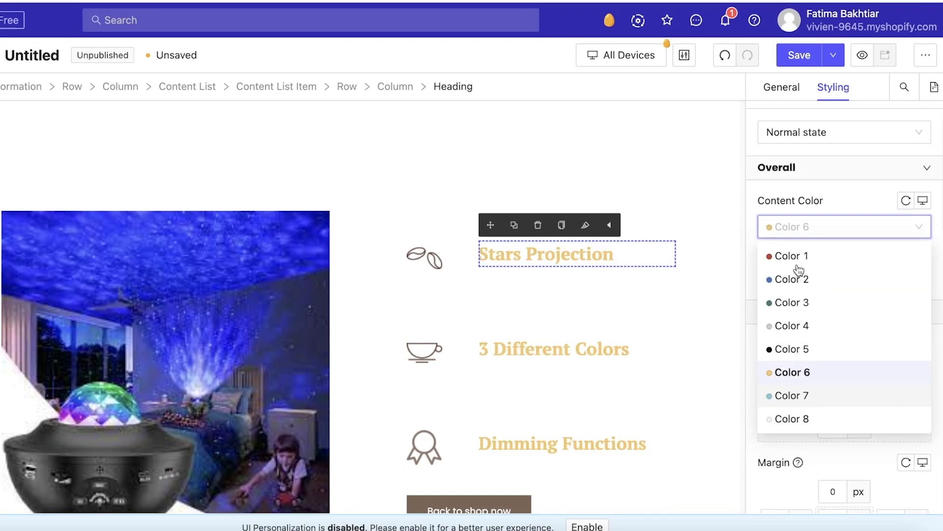
{"action": "left_click", "coordinate": [803, 302]}
Set the feature headings' content color to a custom blue of about rgb(54, 25, 231).
{"action": "left_click", "coordinate": [919, 257]}
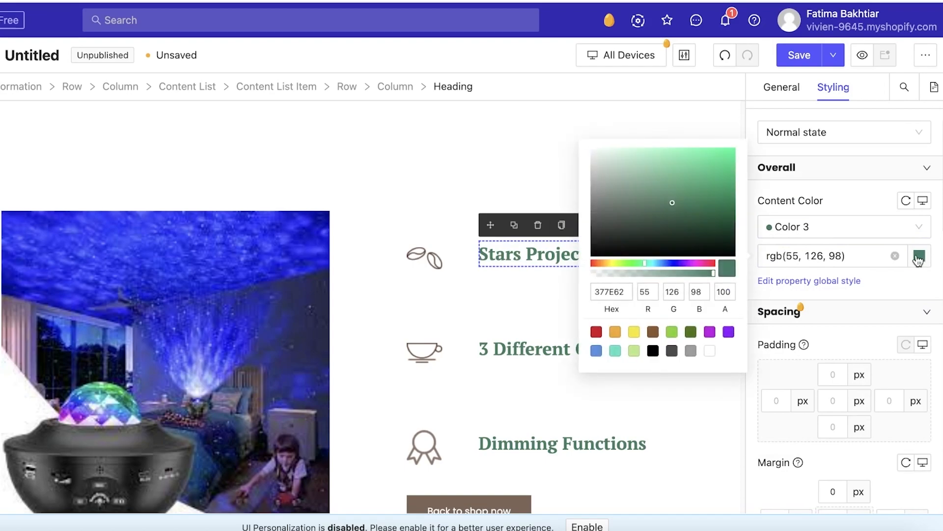
{"action": "left_click_drag", "start_coordinate": [703, 266], "coordinate": [677, 263]}
{"action": "left_click_drag", "start_coordinate": [681, 210], "coordinate": [719, 160]}
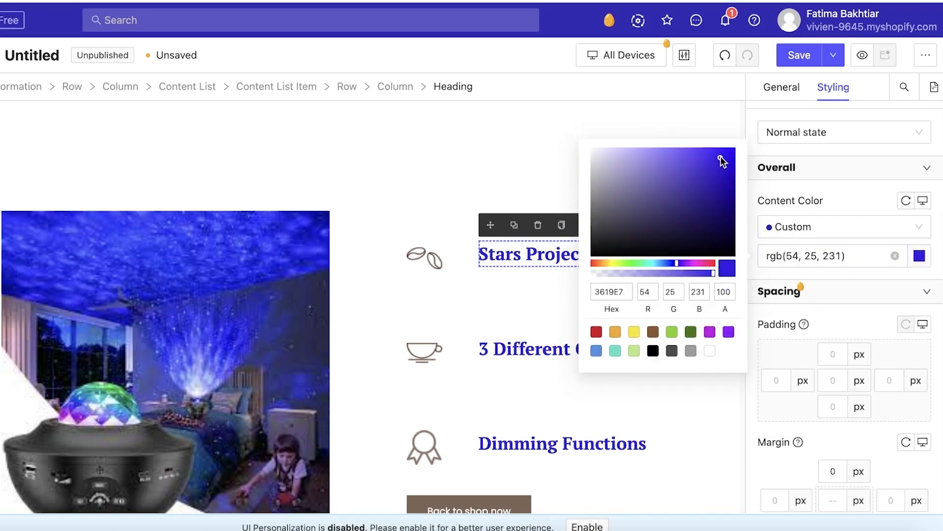
Set the feature headings' typography to Font Family 4.
{"action": "left_click", "coordinate": [830, 295]}
{"action": "scroll", "coordinate": [832, 301], "scroll_direction": "down", "scroll_amount": 3}
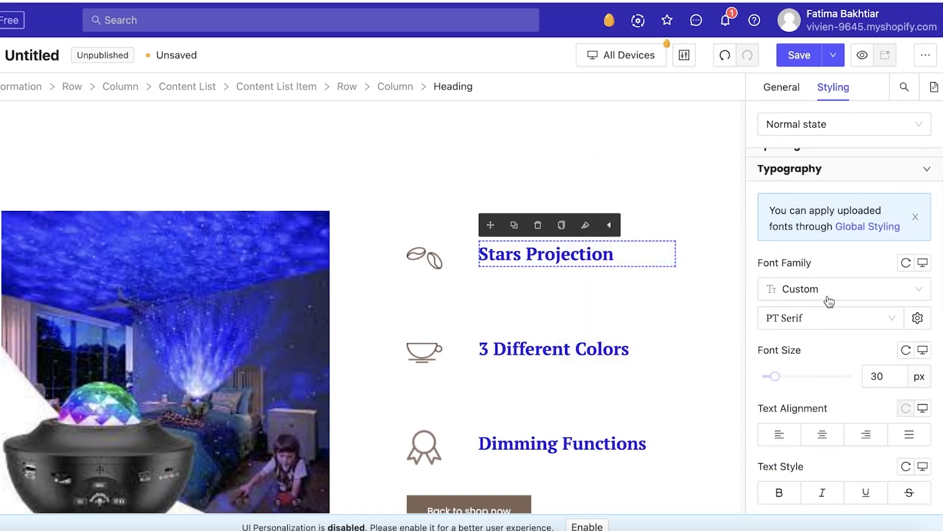
{"action": "left_click", "coordinate": [815, 327]}
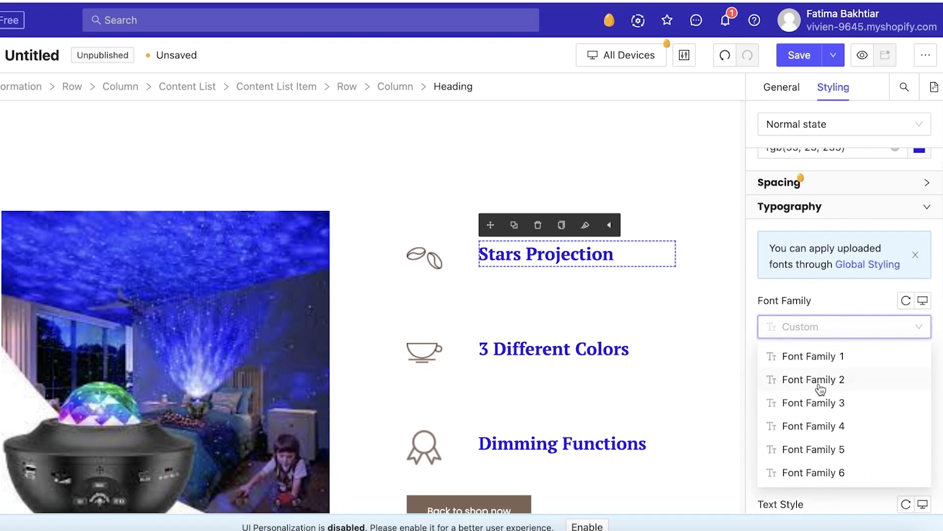
{"action": "left_click", "coordinate": [820, 379]}
{"action": "left_click", "coordinate": [821, 337]}
{"action": "left_click", "coordinate": [825, 425]}
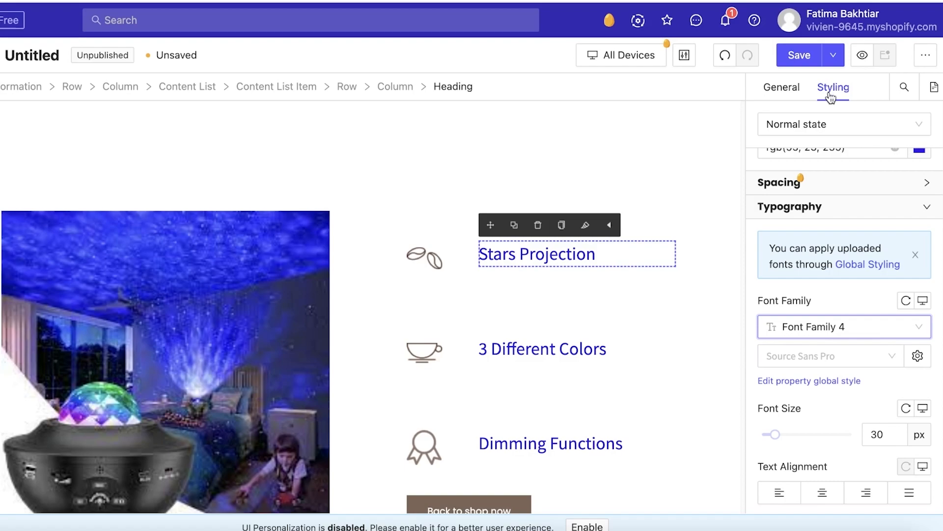
Save the page with the title "About Us".
{"action": "scroll", "coordinate": [330, 294], "scroll_direction": "up", "scroll_amount": 3}
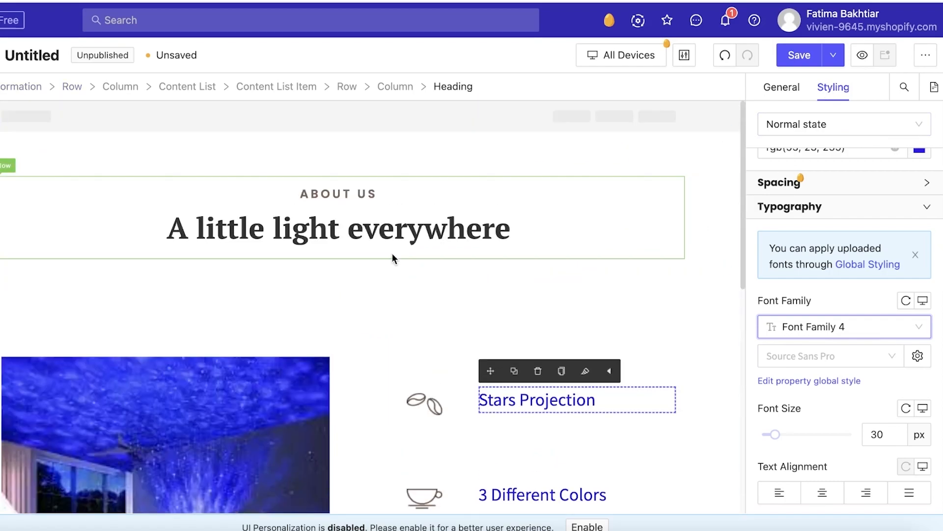
{"action": "scroll", "coordinate": [376, 255], "scroll_direction": "down", "scroll_amount": 10}
{"action": "left_click", "coordinate": [800, 55]}
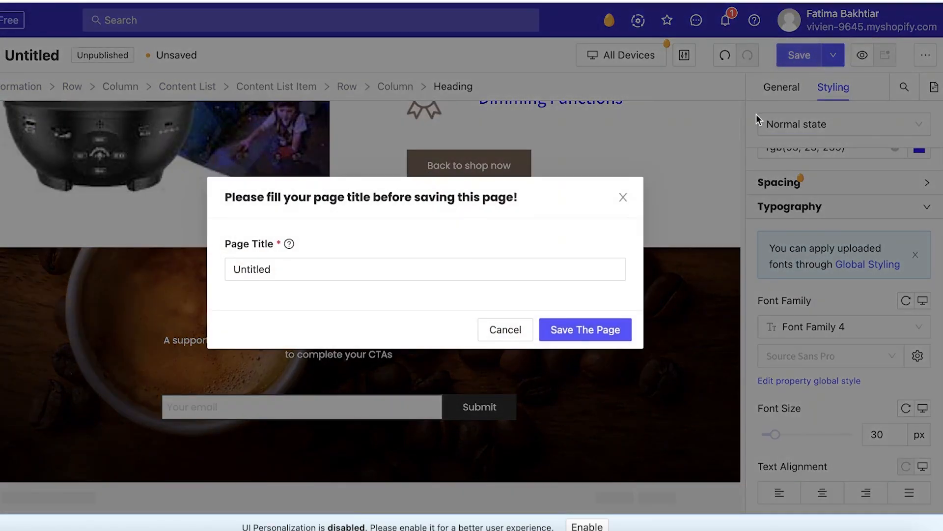
{"action": "double_click", "coordinate": [447, 270]}
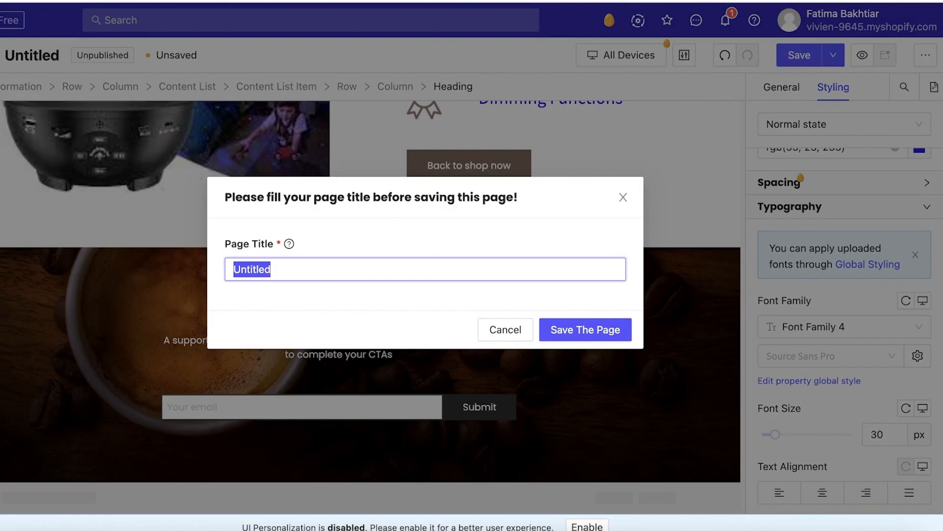
{"action": "type", "text": "About Us"}
{"action": "left_click", "coordinate": [583, 334]}
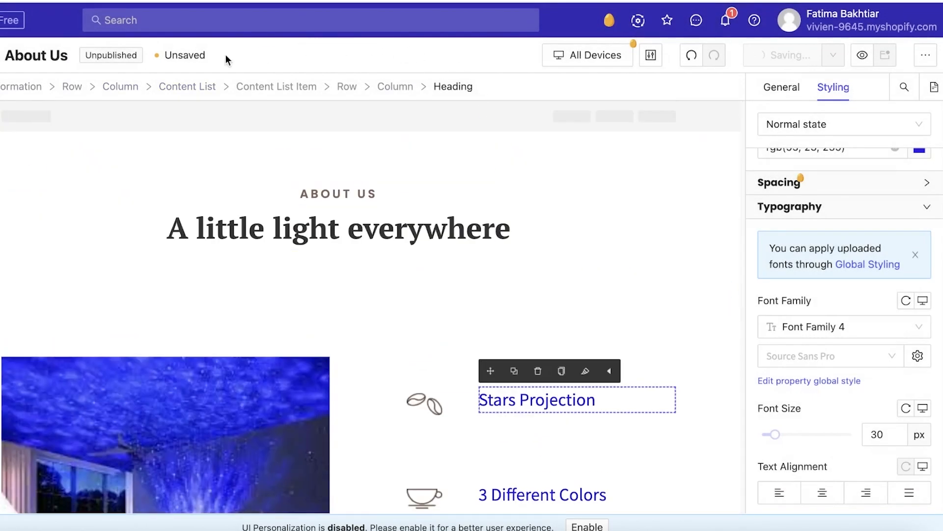
Leave the page editor and return to the Regular Pages list.
{"action": "left_click", "coordinate": [231, 1]}
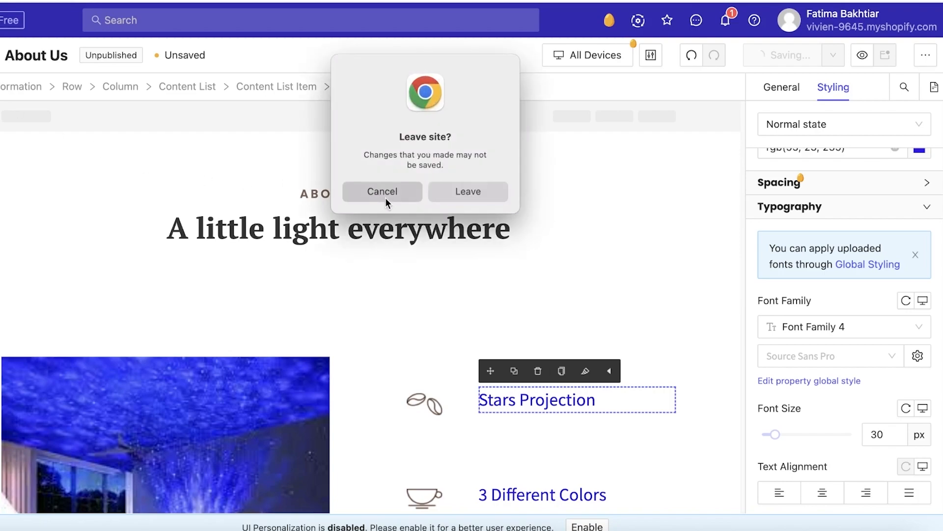
{"action": "left_click", "coordinate": [387, 198]}
{"action": "left_click", "coordinate": [863, 55]}
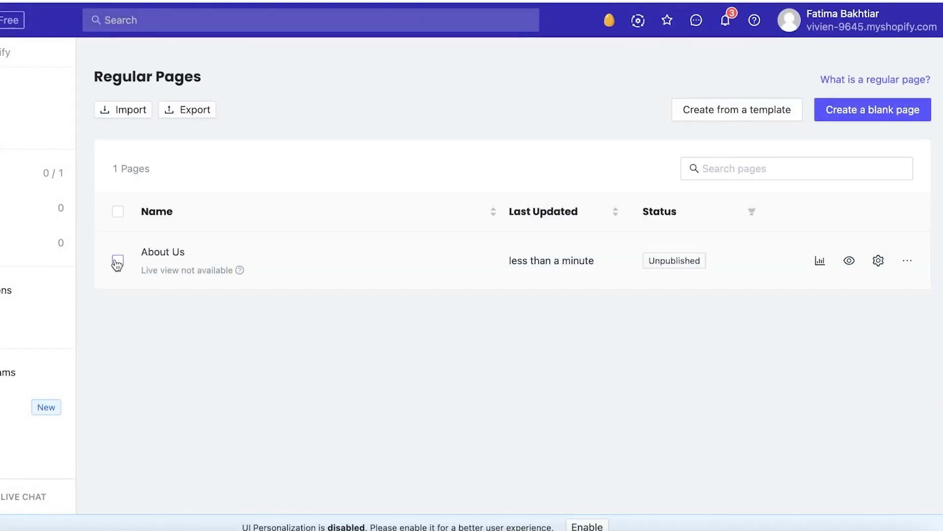
Publish the About Us page from the pages list using the free publishable slot.
{"action": "left_click", "coordinate": [117, 263]}
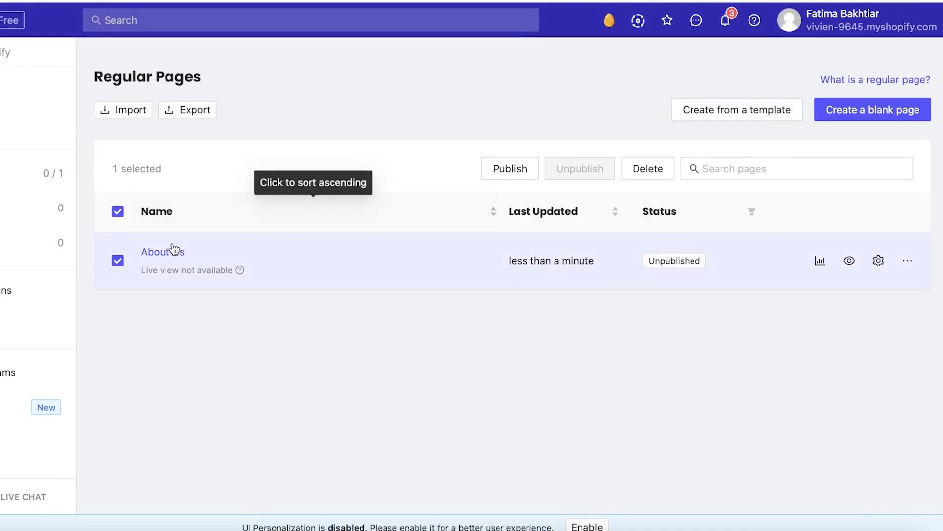
{"action": "left_click", "coordinate": [116, 263]}
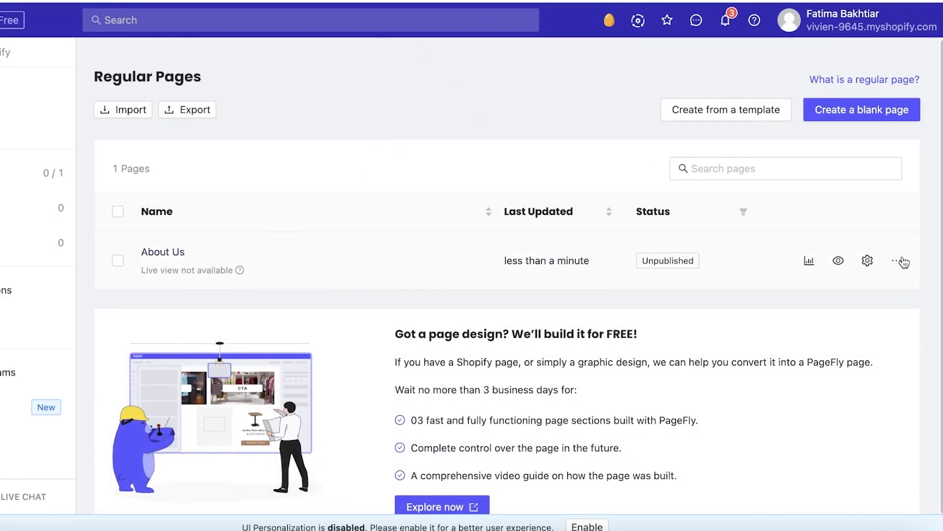
{"action": "left_click", "coordinate": [898, 262]}
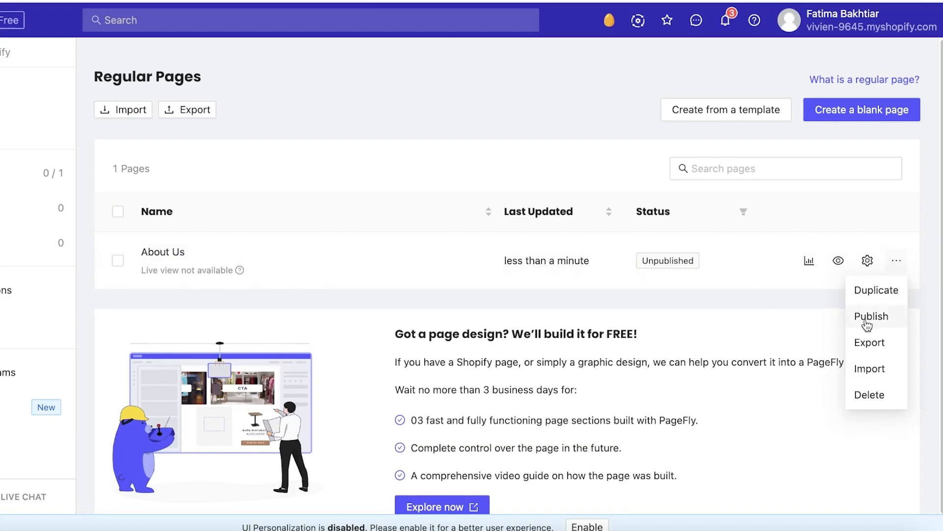
{"action": "left_click", "coordinate": [872, 317]}
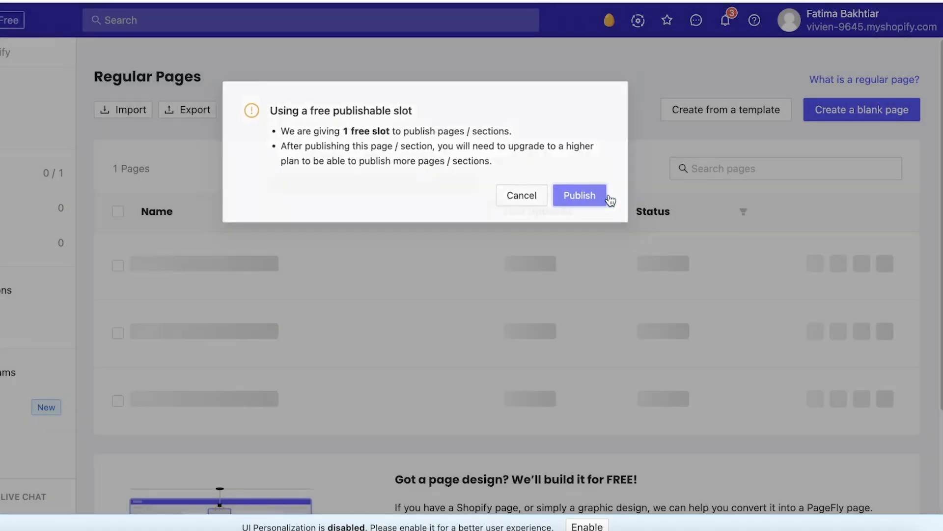
{"action": "left_click", "coordinate": [580, 196]}
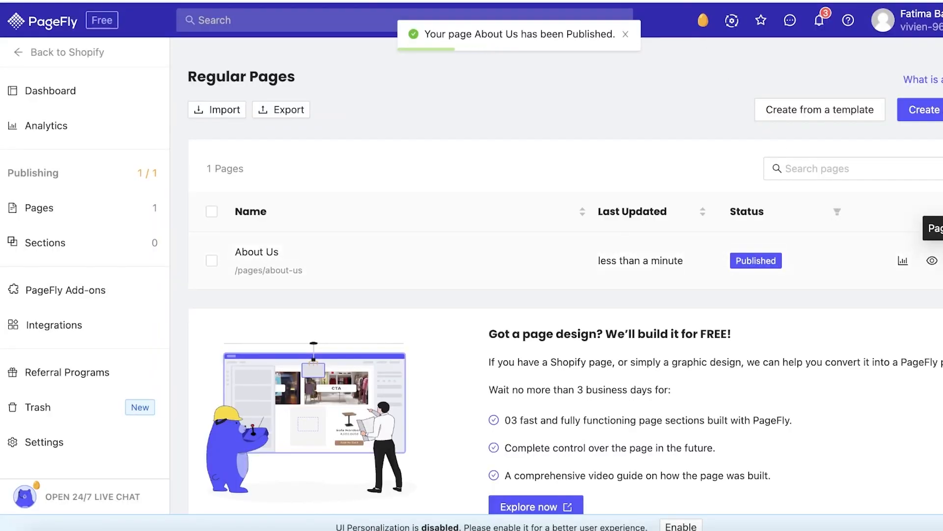
Switch to the Shopify admin, open the live online store and look through its home page.
{"action": "left_click", "coordinate": [929, 261]}
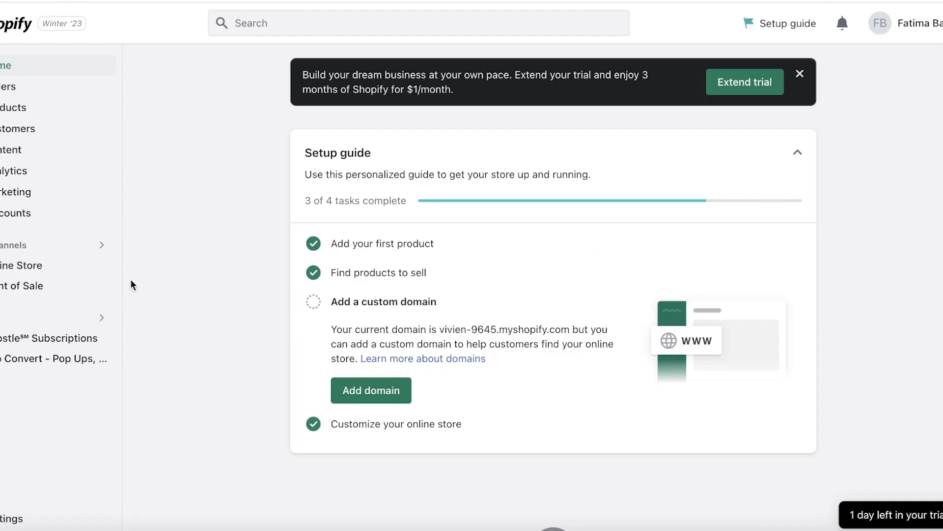
{"action": "left_click", "coordinate": [100, 264]}
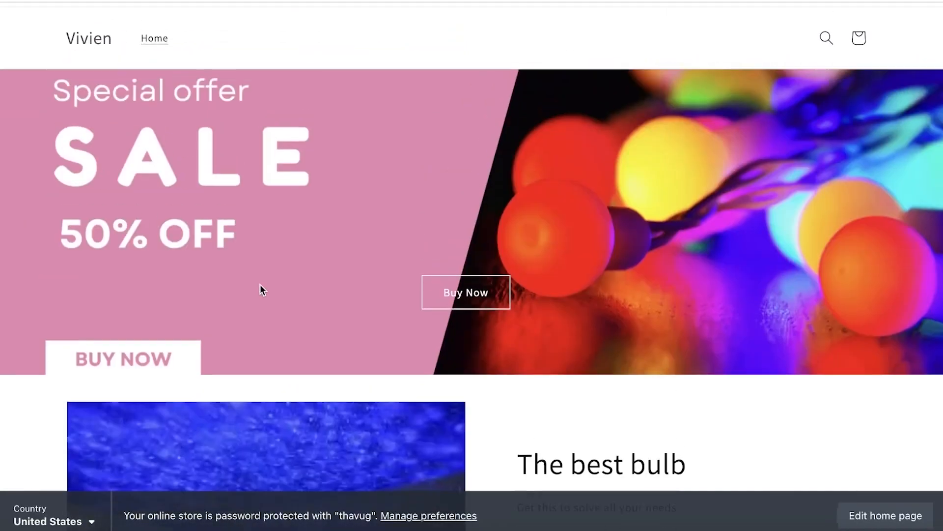
{"action": "scroll", "coordinate": [261, 290], "scroll_direction": "down", "scroll_amount": 15}
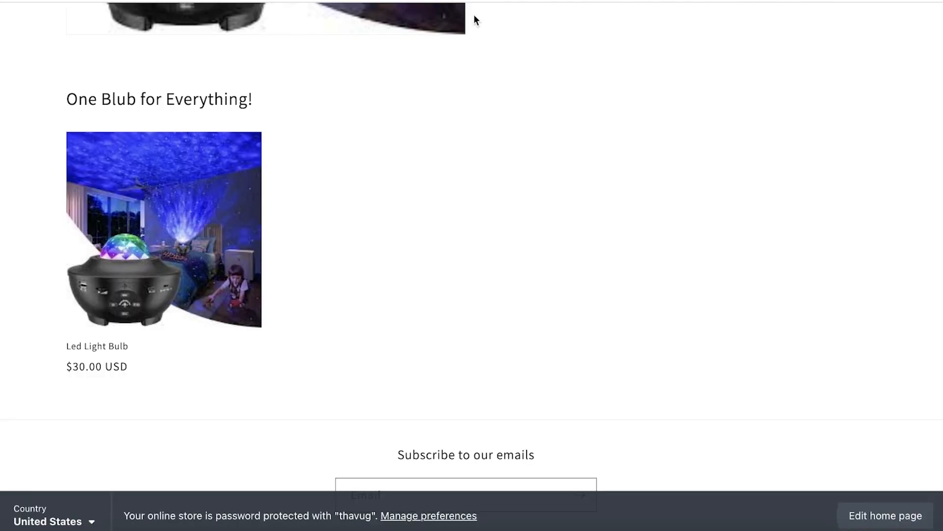
{"action": "scroll", "coordinate": [474, 17], "scroll_direction": "up", "scroll_amount": 15}
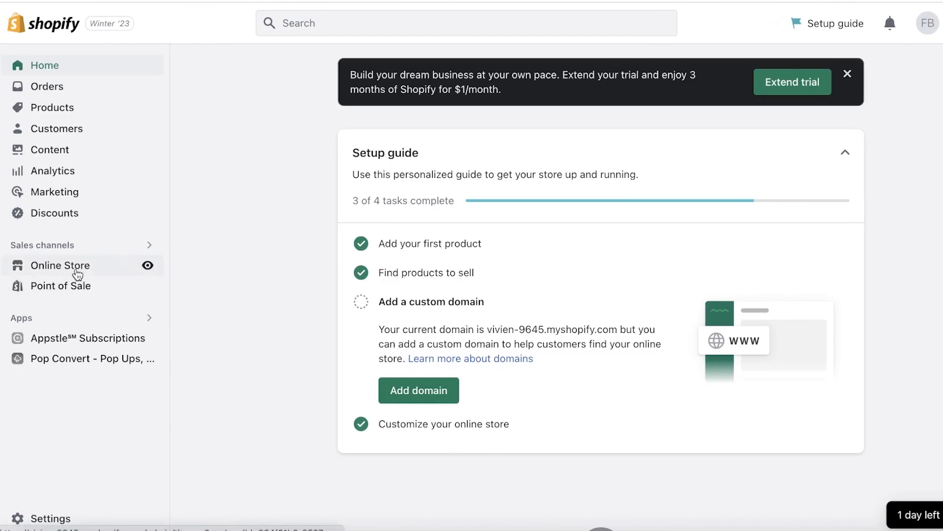
Open the online store's Main menu under Navigation and start a new menu item named "About Us".
{"action": "left_click", "coordinate": [76, 269]}
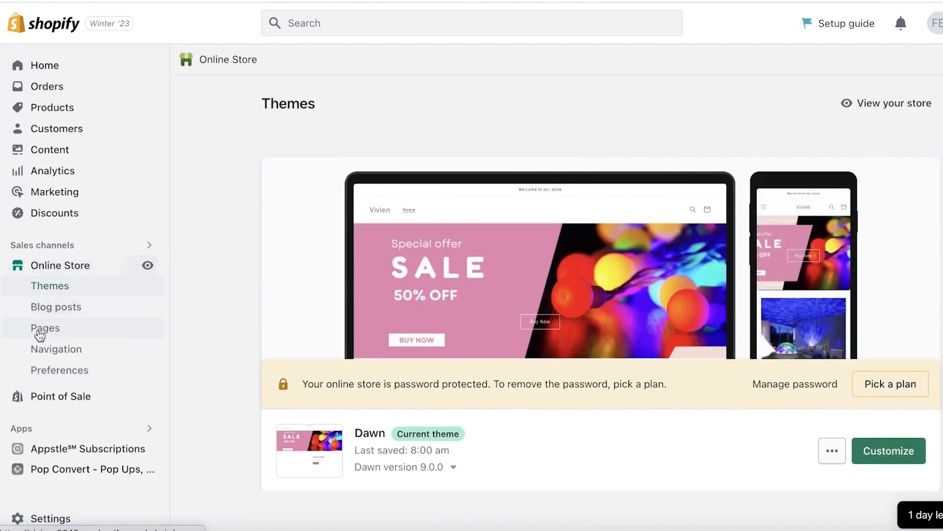
{"action": "left_click", "coordinate": [46, 347]}
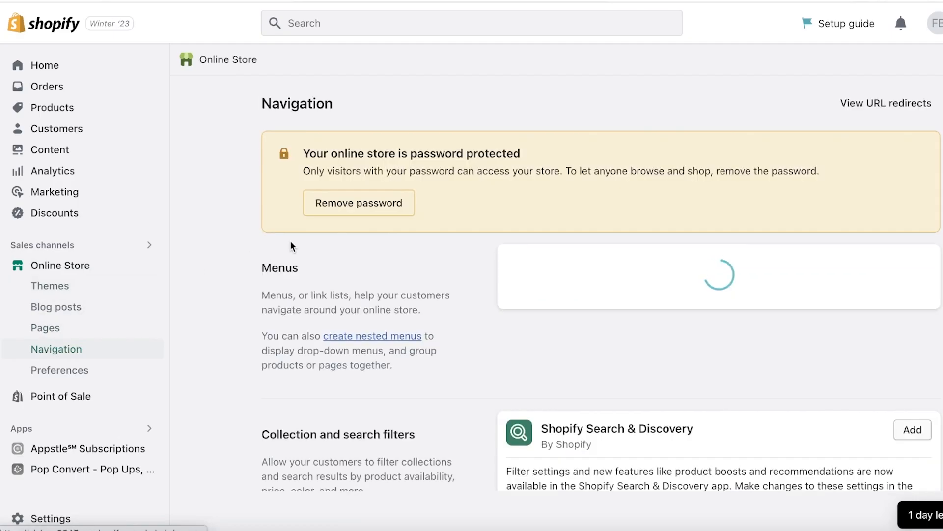
{"action": "scroll", "coordinate": [291, 240], "scroll_direction": "down", "scroll_amount": 3}
{"action": "left_click", "coordinate": [532, 212]}
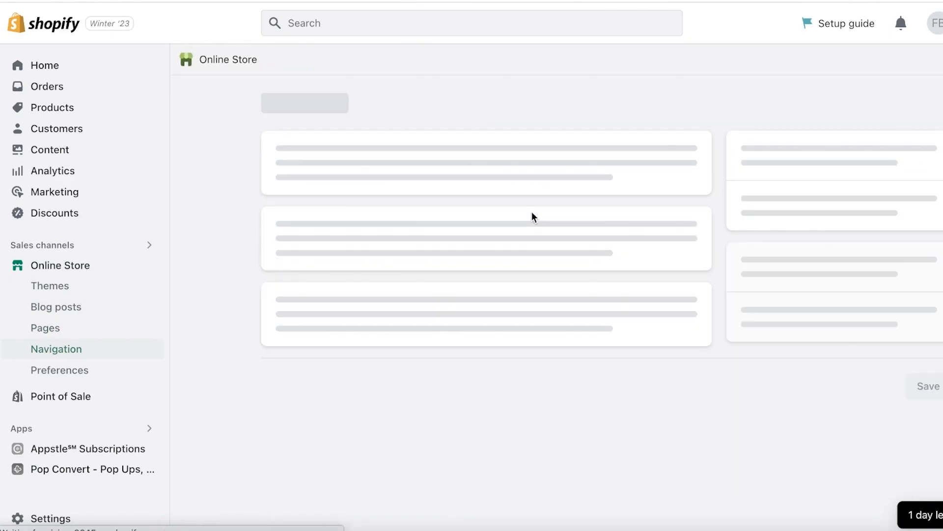
{"action": "left_click", "coordinate": [328, 314]}
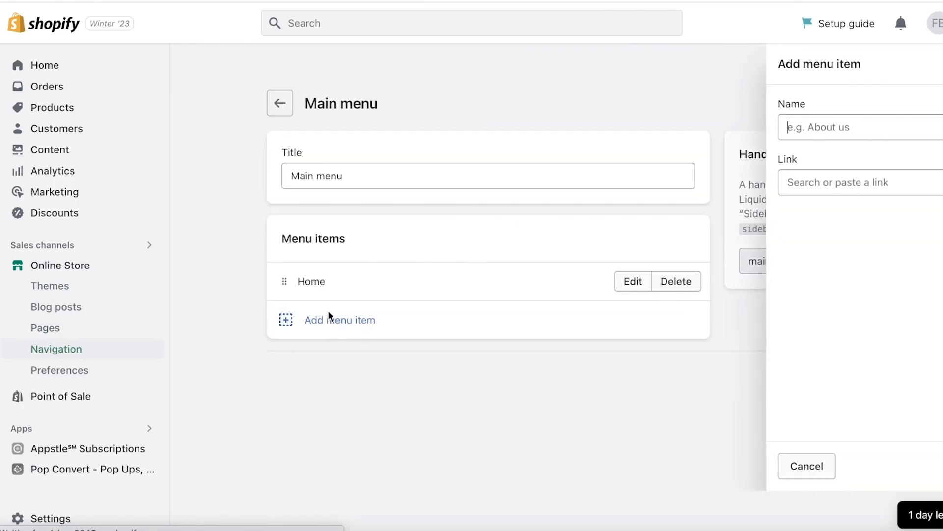
{"action": "type", "text": "About Us"}
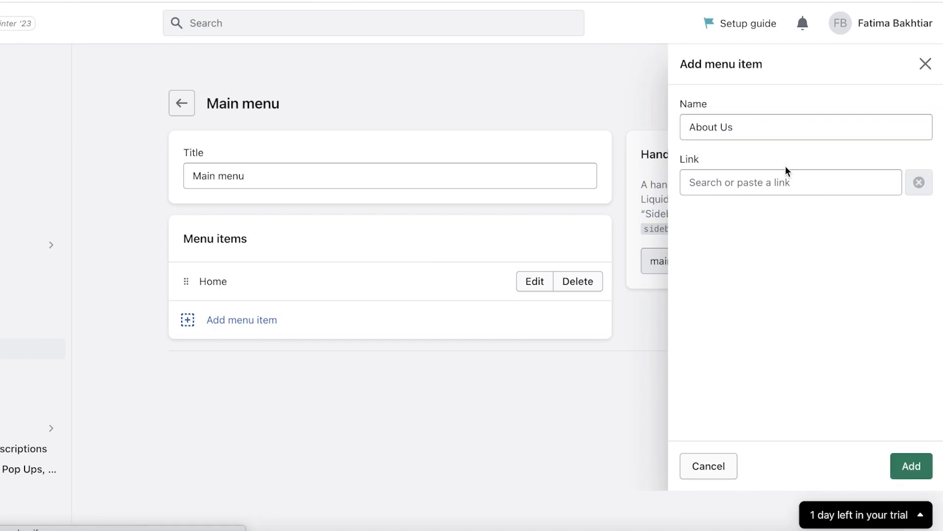
Link the new menu item to the URL copied from the About Us preview page, add it and save the menu.
{"action": "left_click", "coordinate": [776, 185]}
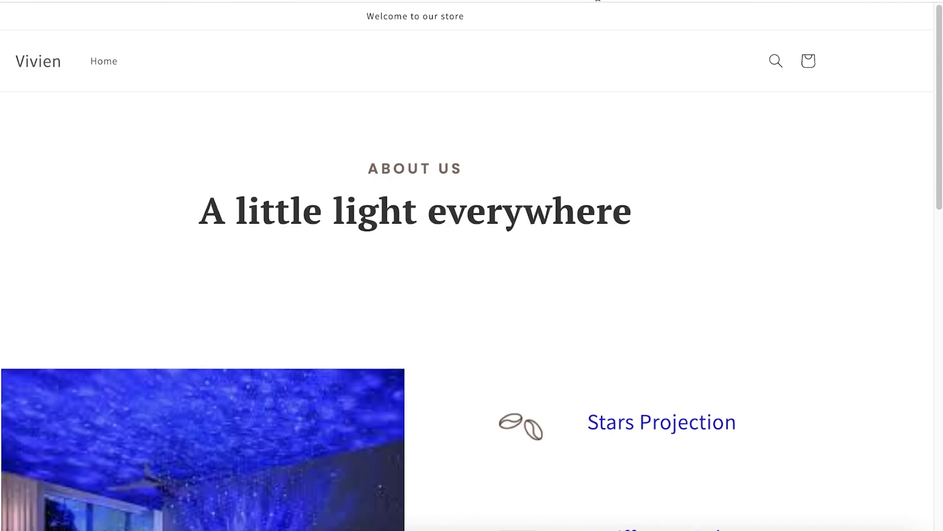
{"action": "right_click", "coordinate": [598, 2]}
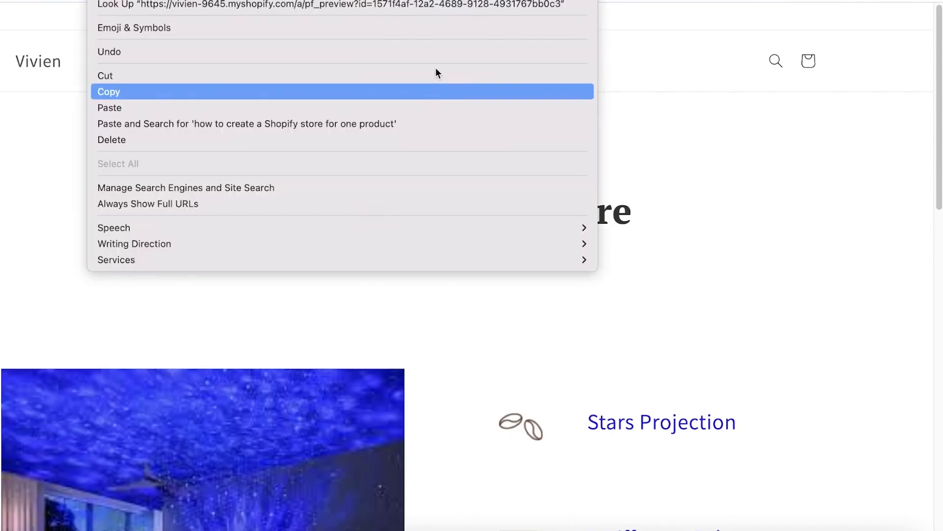
{"action": "left_click", "coordinate": [428, 88]}
{"action": "left_click", "coordinate": [805, 214]}
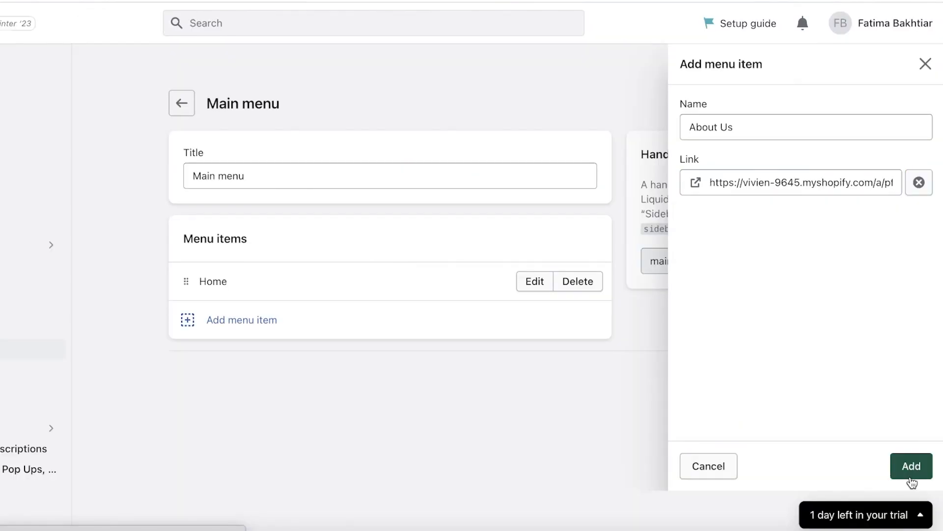
{"action": "left_click", "coordinate": [913, 466]}
{"action": "left_click", "coordinate": [812, 417]}
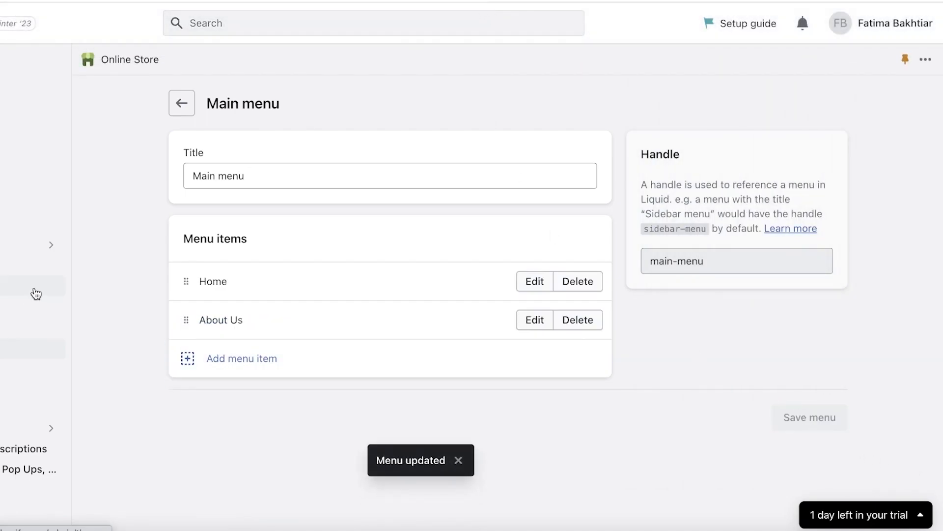
View the live online store, look over its home page, and follow the About Us menu link to review that page.
{"action": "left_click", "coordinate": [48, 264]}
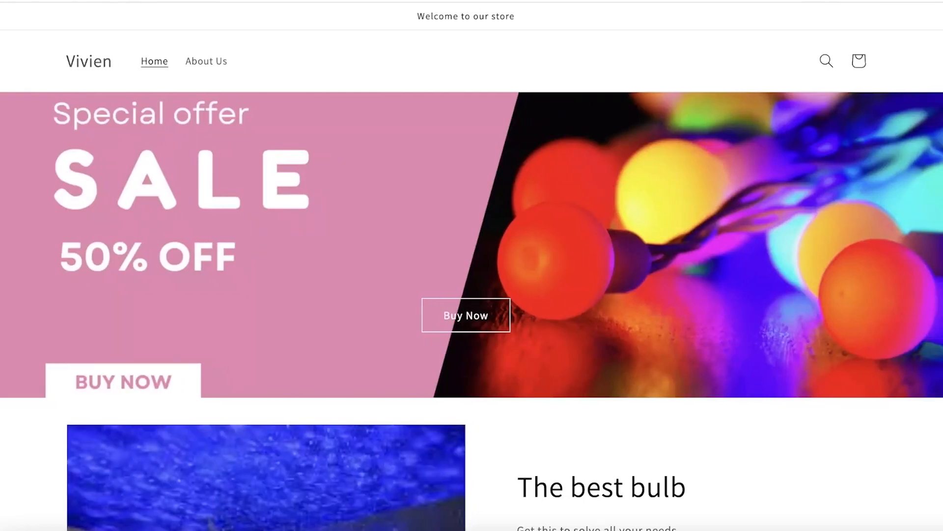
{"action": "scroll", "coordinate": [443, 142], "scroll_direction": "down", "scroll_amount": 7}
{"action": "scroll", "coordinate": [375, 219], "scroll_direction": "up", "scroll_amount": 7}
{"action": "scroll", "coordinate": [270, 173], "scroll_direction": "down", "scroll_amount": 5}
{"action": "scroll", "coordinate": [255, 158], "scroll_direction": "up", "scroll_amount": 5}
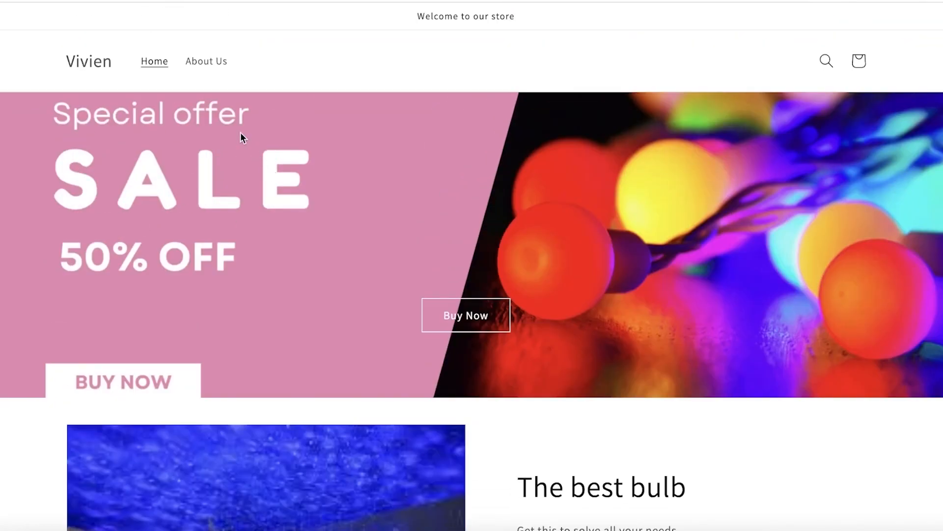
{"action": "left_click", "coordinate": [198, 64]}
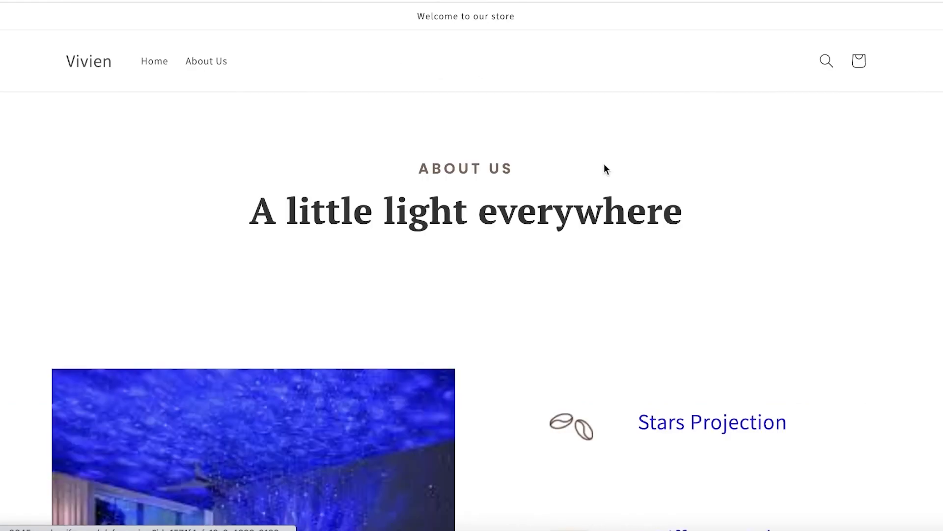
{"action": "scroll", "coordinate": [591, 154], "scroll_direction": "down", "scroll_amount": 8}
{"action": "scroll", "coordinate": [661, 145], "scroll_direction": "up", "scroll_amount": 7}
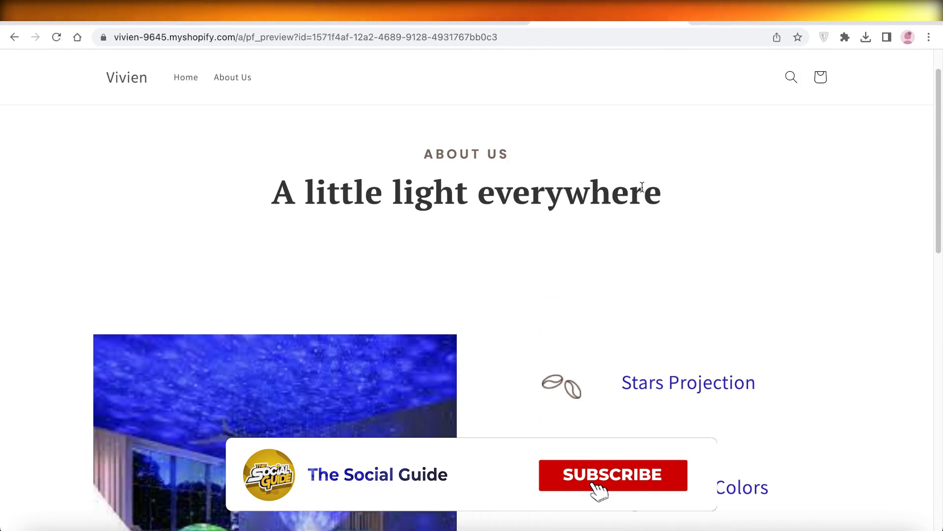
Switch back to the Shopify admin and return to its Home page.
{"action": "left_click", "coordinate": [479, 12]}
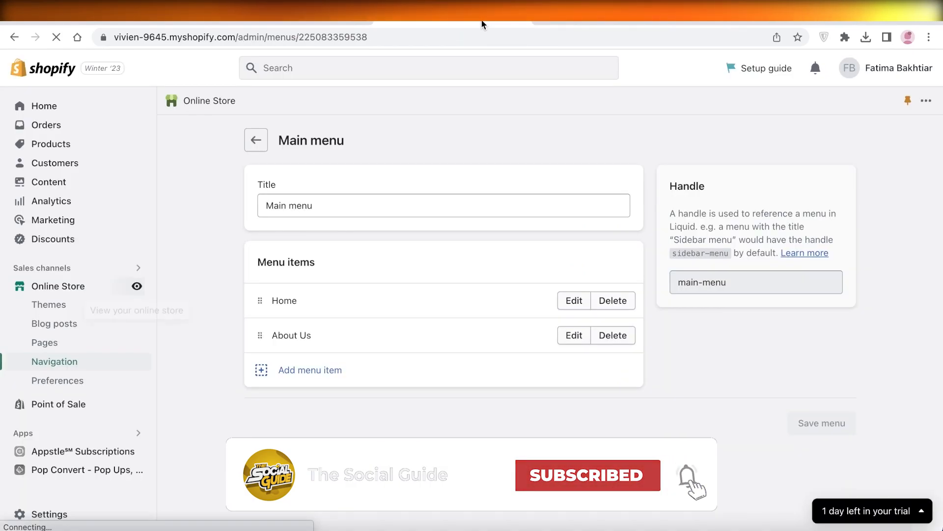
{"action": "left_click", "coordinate": [89, 112]}
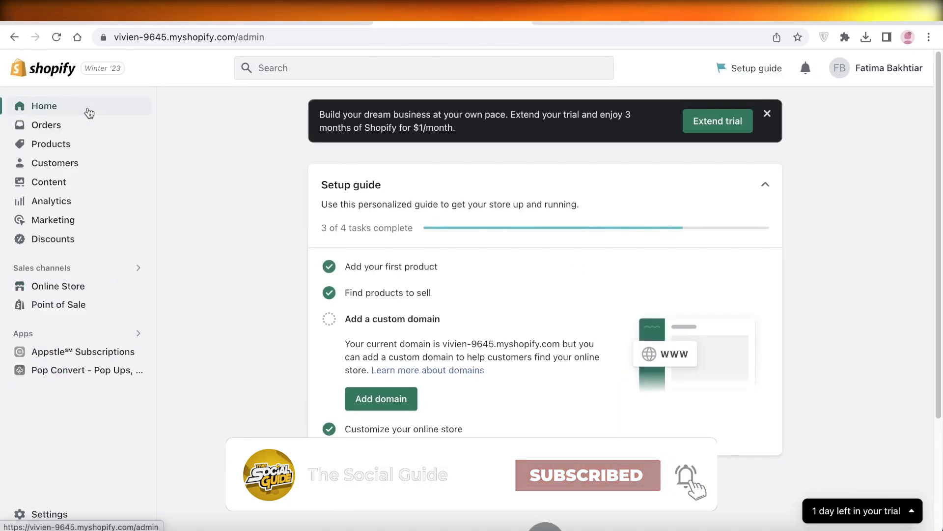